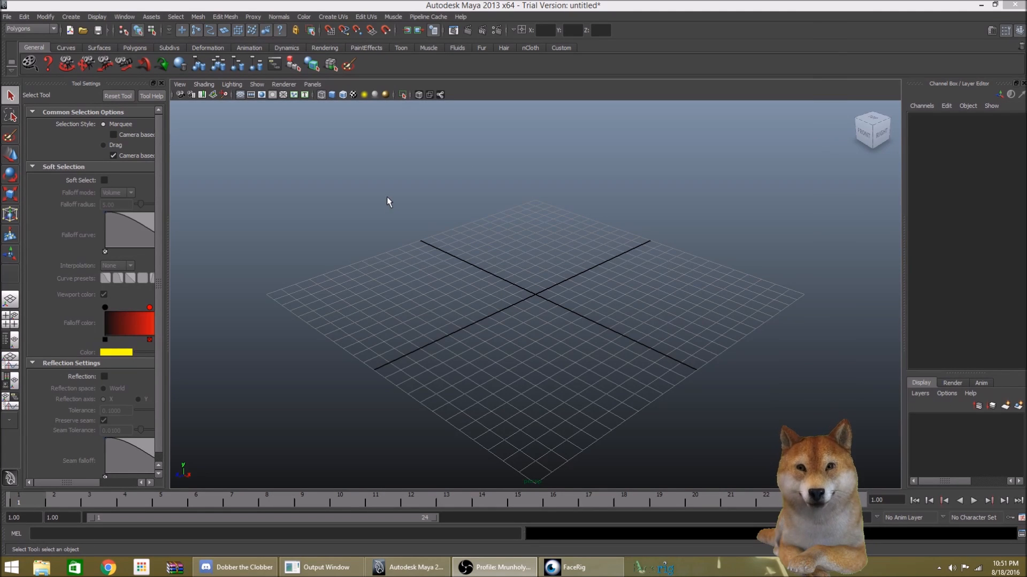
- Draw an upright polygon cylinder with 8 axis divisions and 1 height division near the centre of the grid
alt+drag(494, 261, 552, 258)
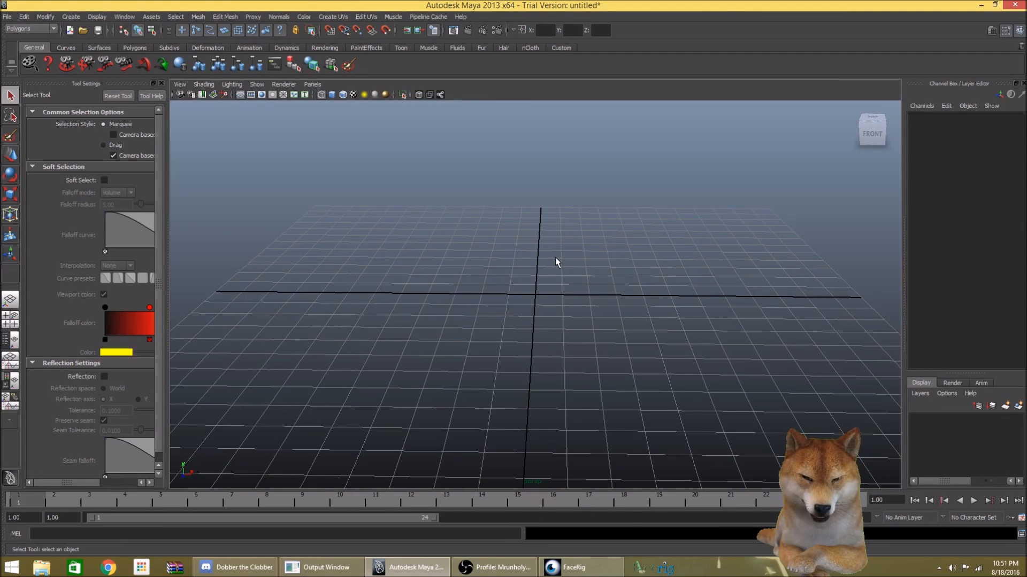
alt+drag(555, 258, 675, 261)
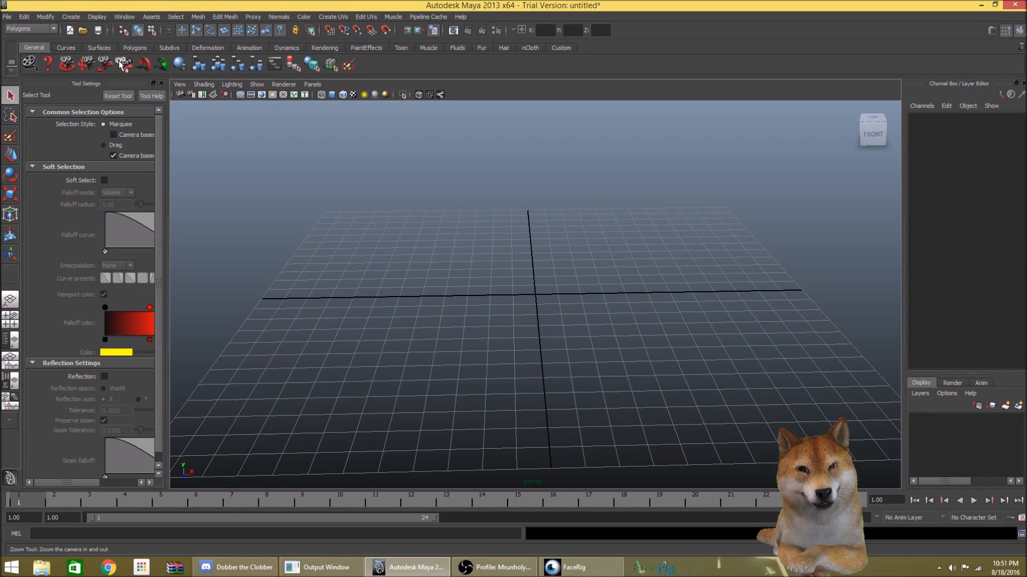
click(71, 17)
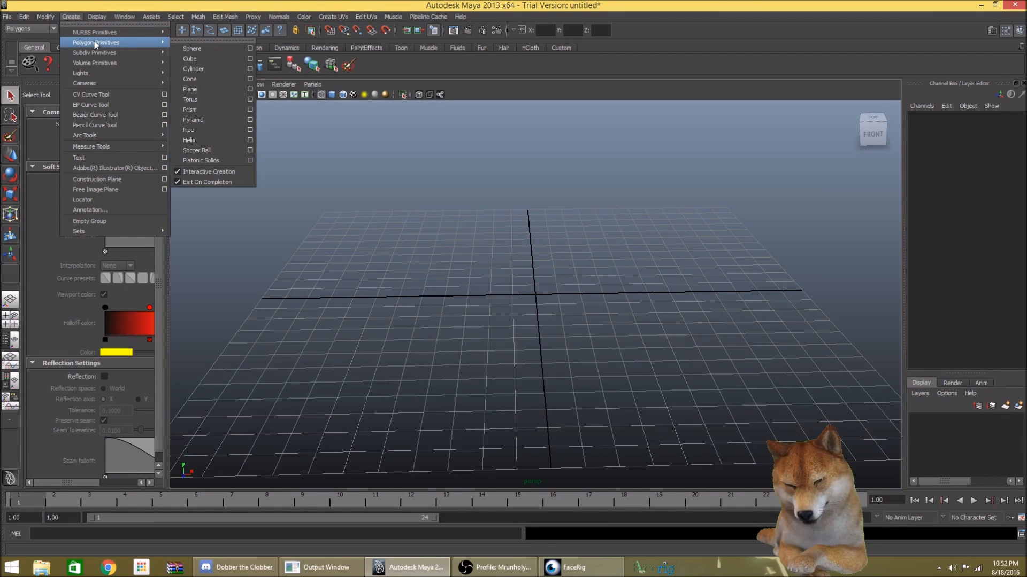
mouse_move(76, 45)
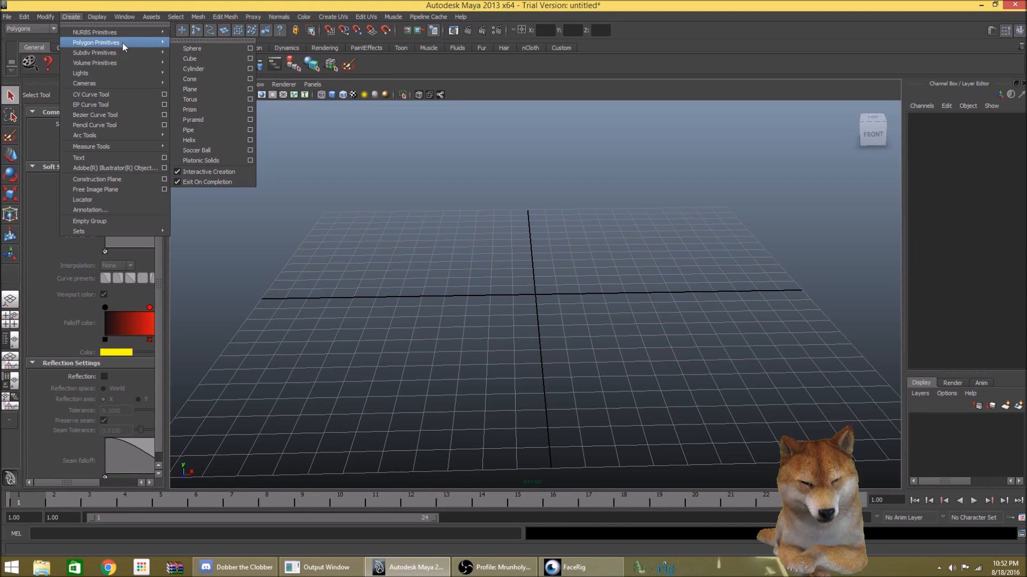
click(251, 68)
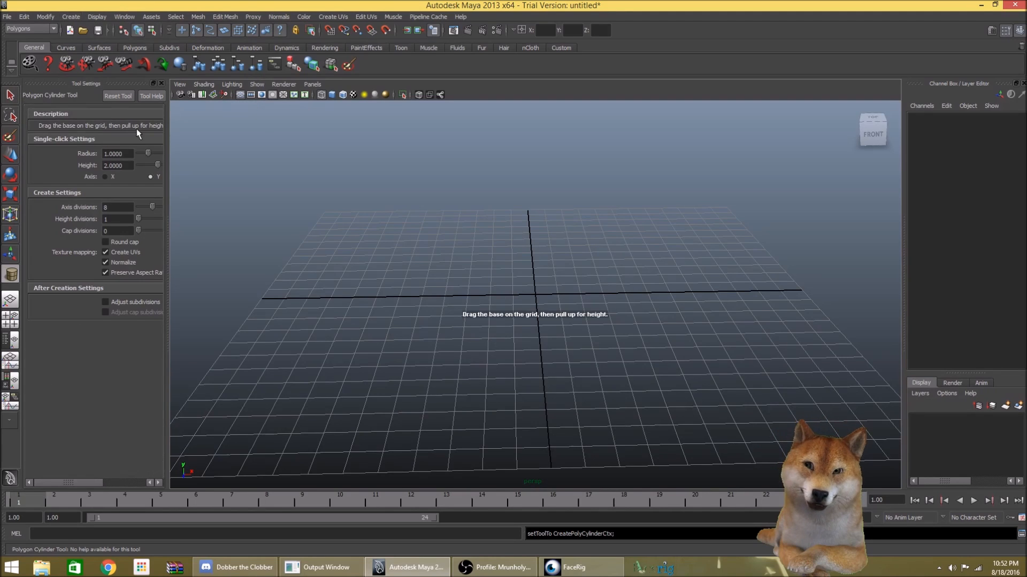
click(124, 206)
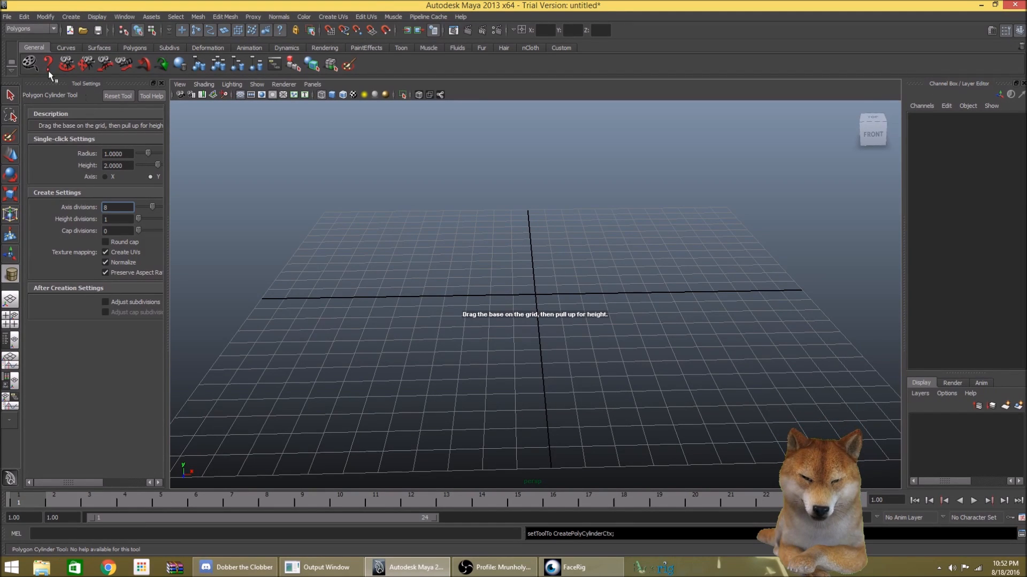
drag(521, 289, 570, 293)
mouse_move(527, 248)
mouse_down()
mouse_move(521, 134)
mouse_move(527, 155)
mouse_up()
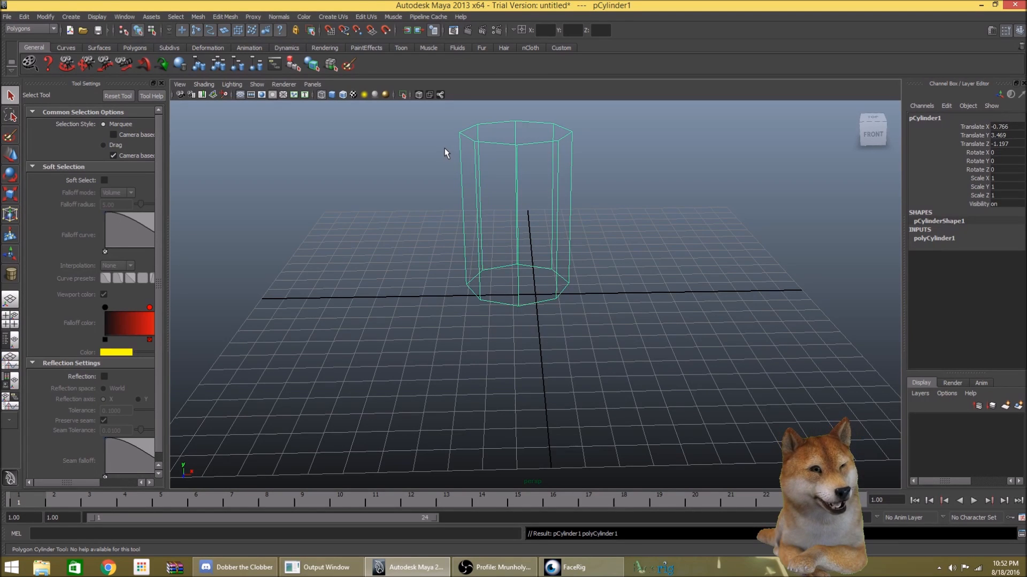
- Compare the wireframe and shaded displays of the cylinder, leaving it in shaded display
key(5)
key(4)
key(5)
key(4)
key(5)
key(4)
key(5)
alt+drag(595, 210, 640, 206)
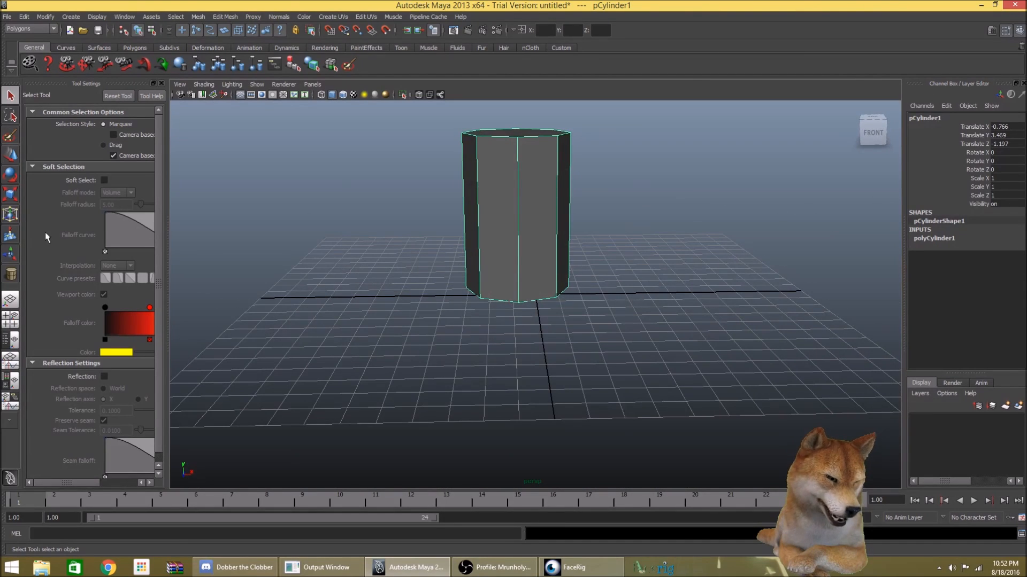
- Scale the cylinder down to about 0.403 in X and Z and about 0.668 in Y
click(10, 194)
drag(518, 214, 460, 207)
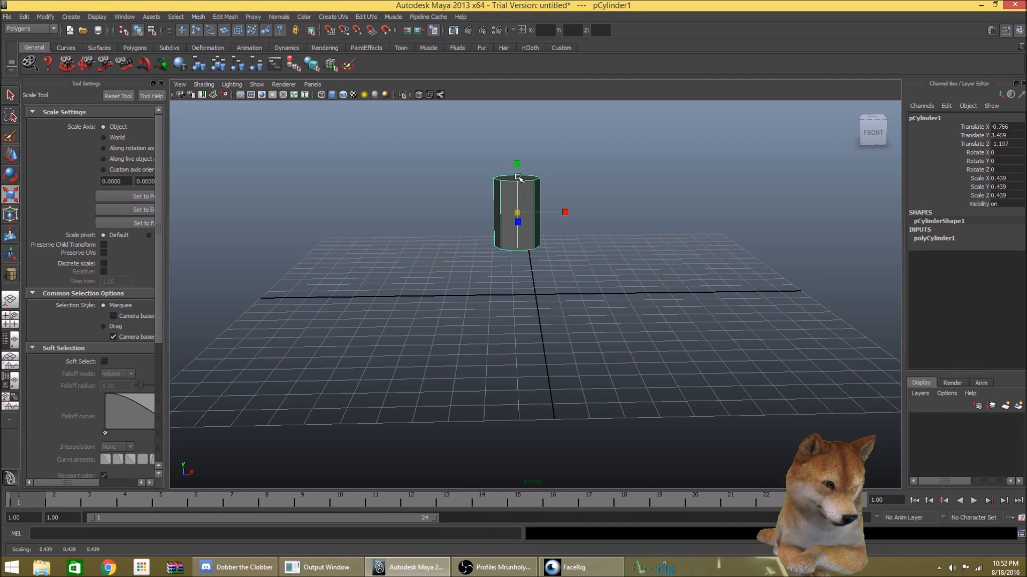
drag(516, 162, 515, 130)
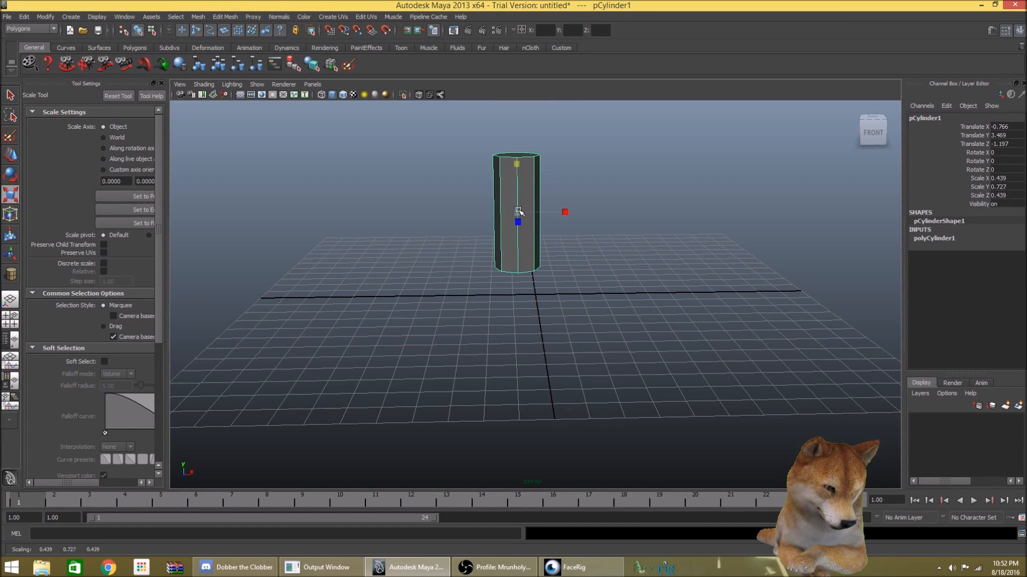
drag(519, 213, 511, 214)
click(11, 97)
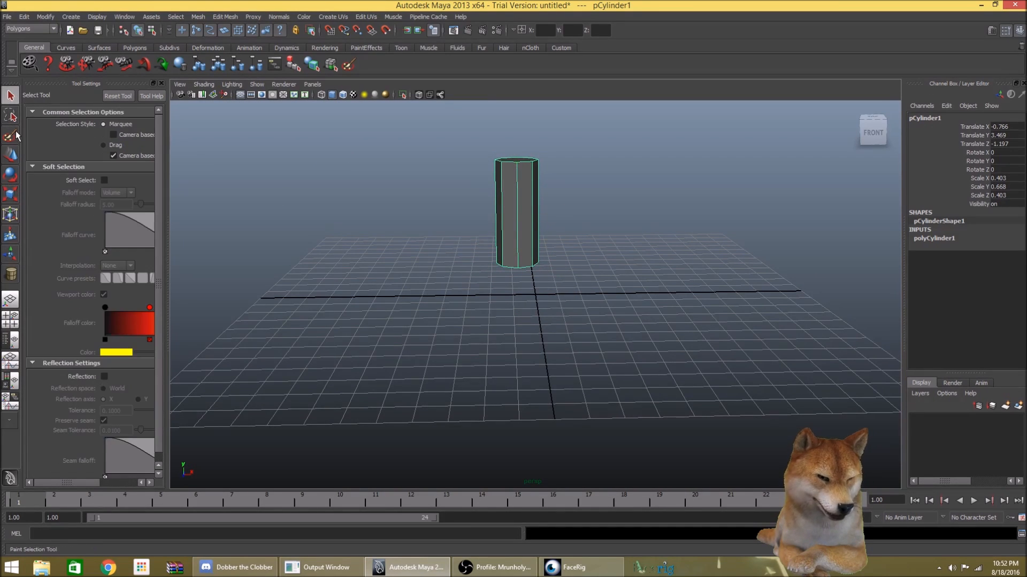
- Set the cylinder's Translate X, Y and Z to 0
click(11, 155)
click(999, 126)
text(0)
key(Tab)
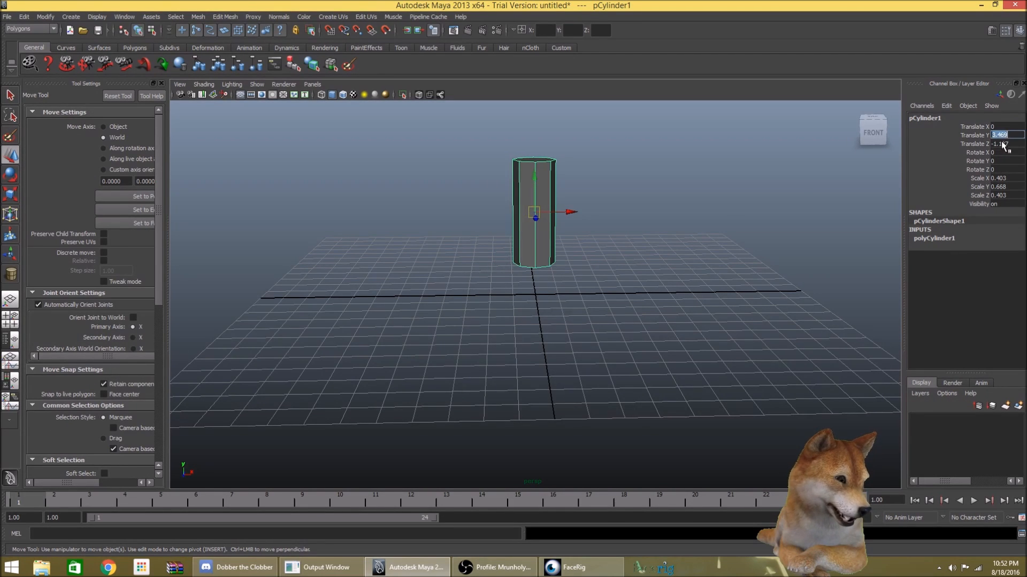
text(0)
key(Tab)
text(0)
key(Return)
- Raise the cylinder to a Translate Y of about 2.715 so its base rests on the grid
drag(535, 253, 574, 152)
mouse_move(567, 245)
alt+mouse_down()
mouse_move(699, 229)
mouse_move(713, 239)
mouse_move(557, 231)
mouse_move(644, 217)
mouse_move(562, 232)
alt+mouse_up()
click(562, 230)
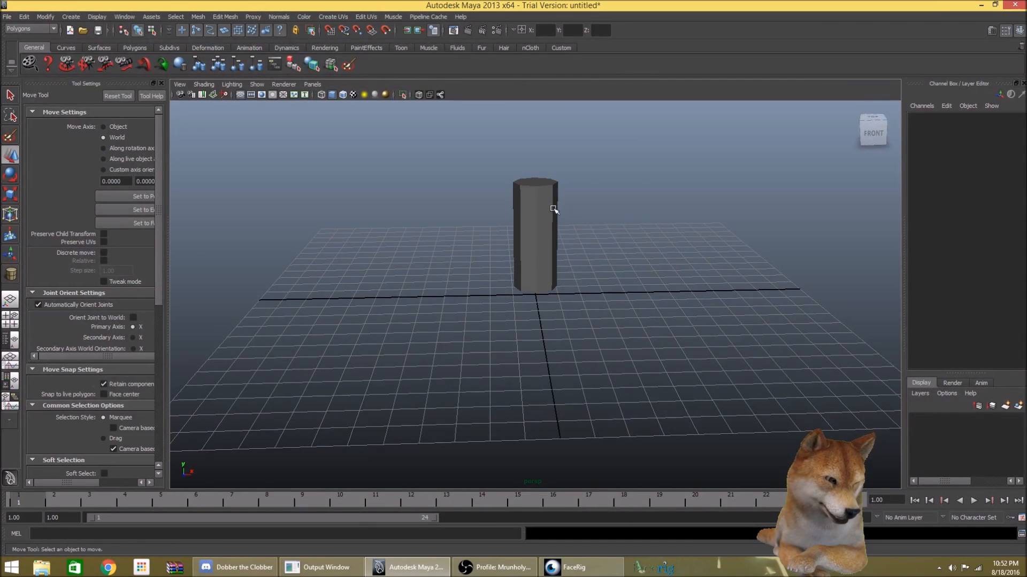
- Lengthen the cylinder into a tall post by moving its ring of top vertices upward
right_drag(522, 210, 572, 222)
alt+drag(573, 223, 576, 195)
drag(575, 195, 476, 163)
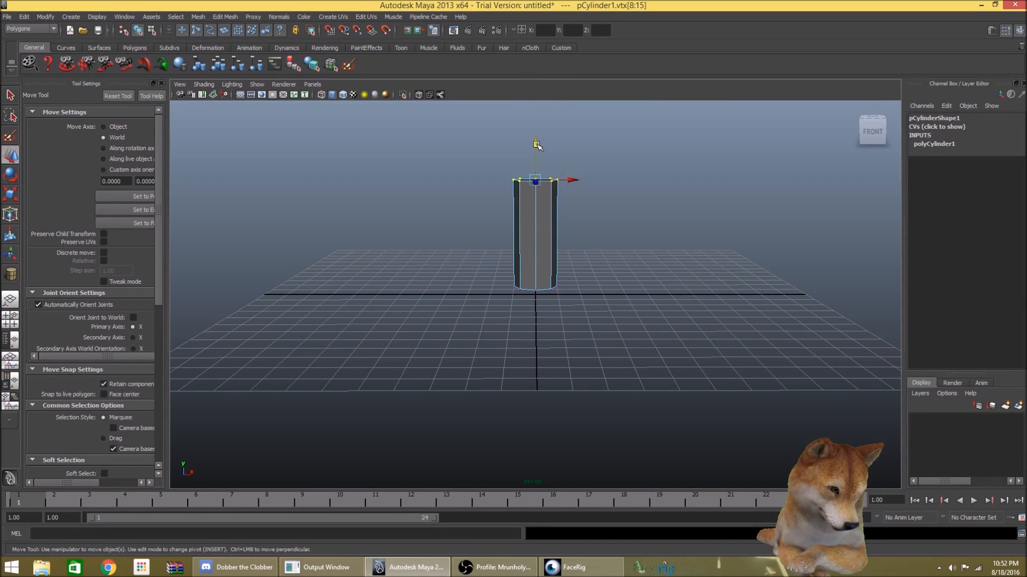
drag(536, 144, 543, 24)
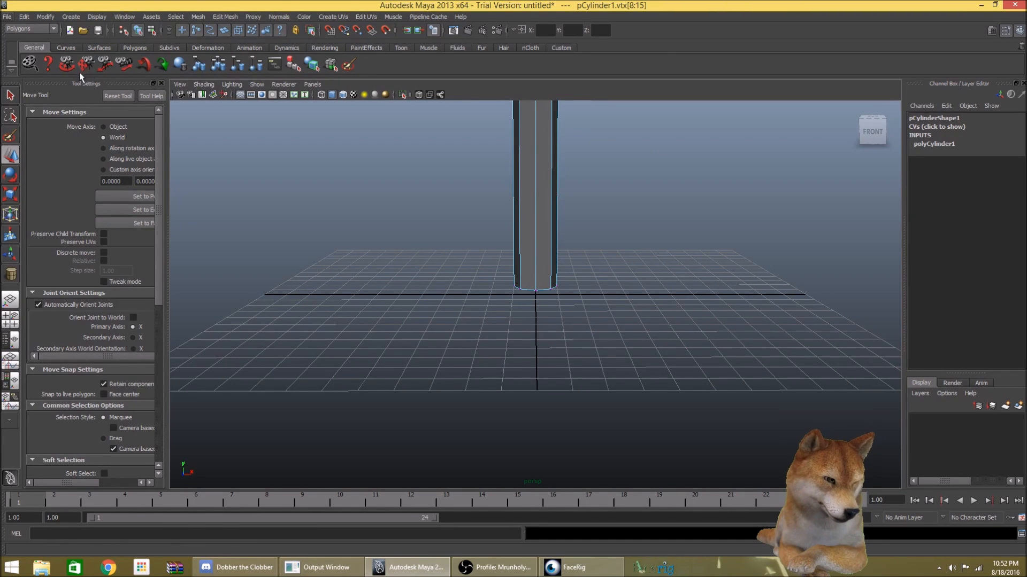
alt+middle_drag(426, 219, 416, 382)
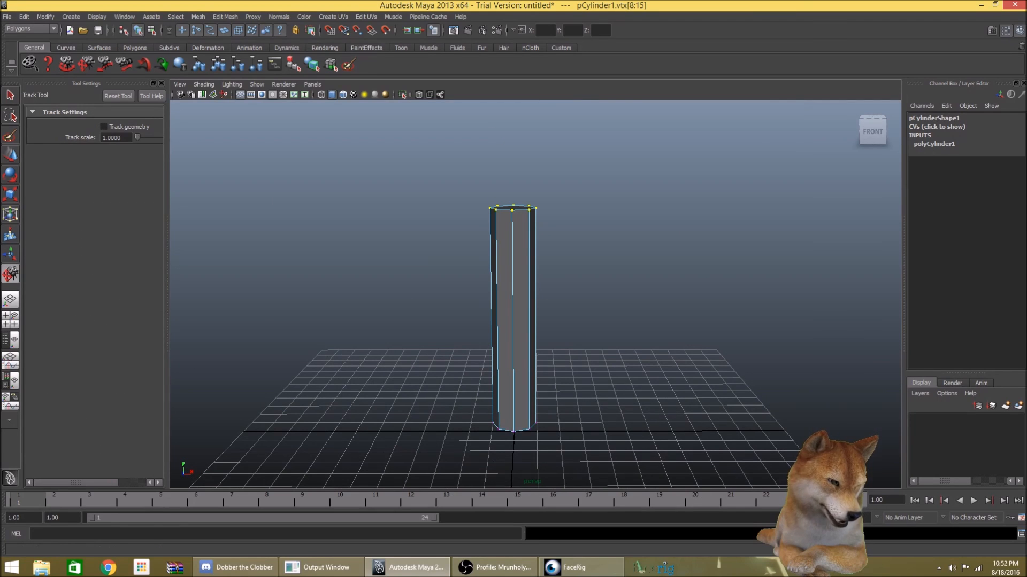
click(10, 155)
drag(513, 174, 514, 95)
mouse_move(607, 183)
alt+mouse_down()
mouse_move(699, 190)
mouse_move(574, 190)
mouse_move(591, 171)
alt+mouse_up()
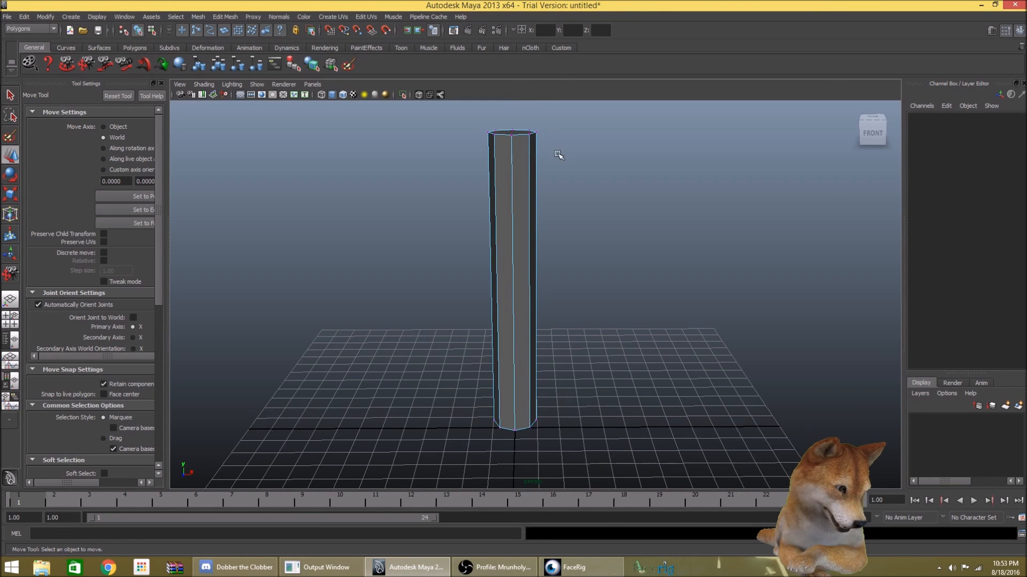
scroll(613, 137, down, 2)
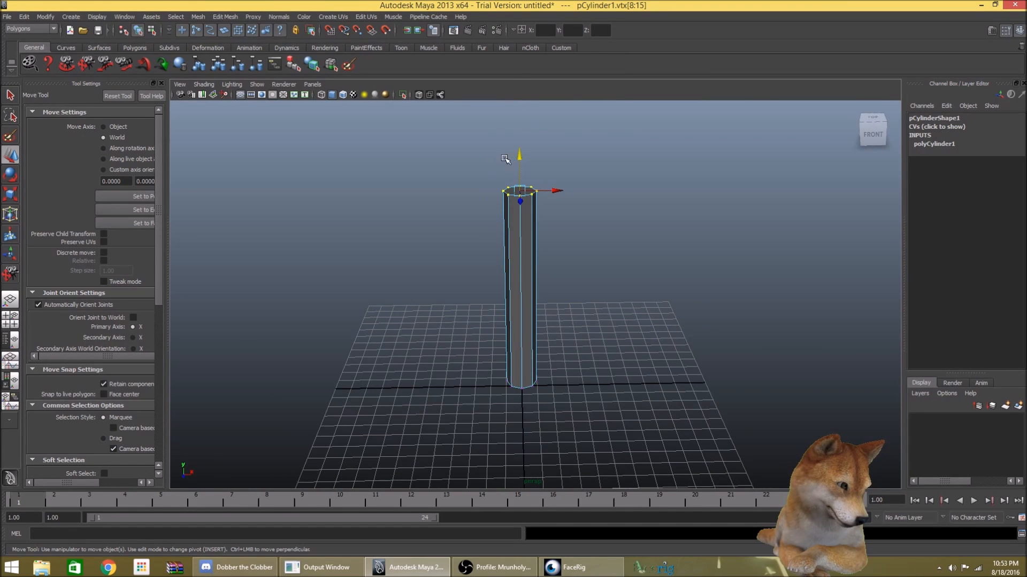
drag(520, 154, 618, 195)
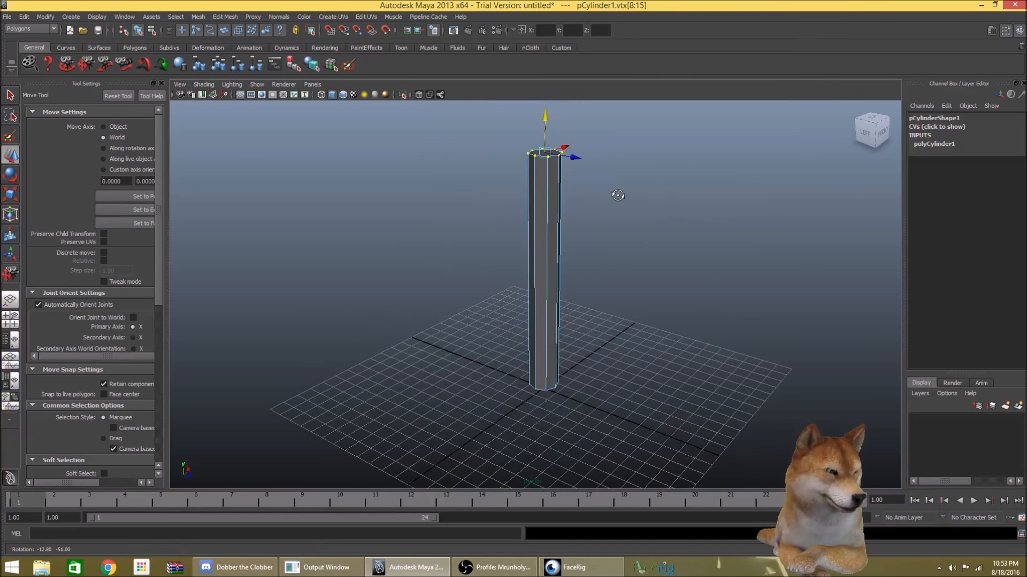
click(618, 195)
- Insert two edge loops around the post, one just below its top and one slightly lower
click(233, 19)
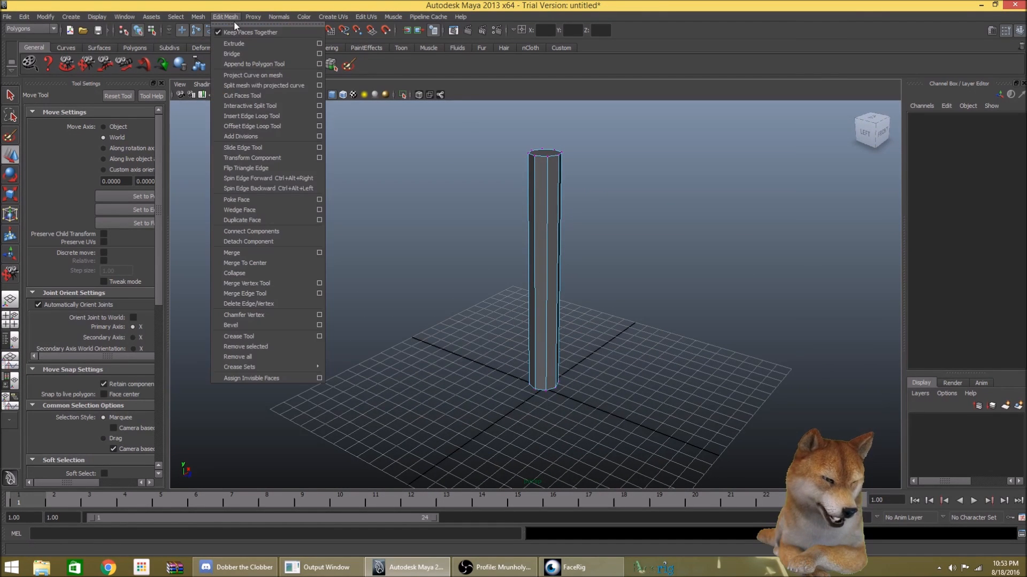
click(257, 118)
alt+drag(589, 187, 674, 191)
drag(508, 162, 510, 156)
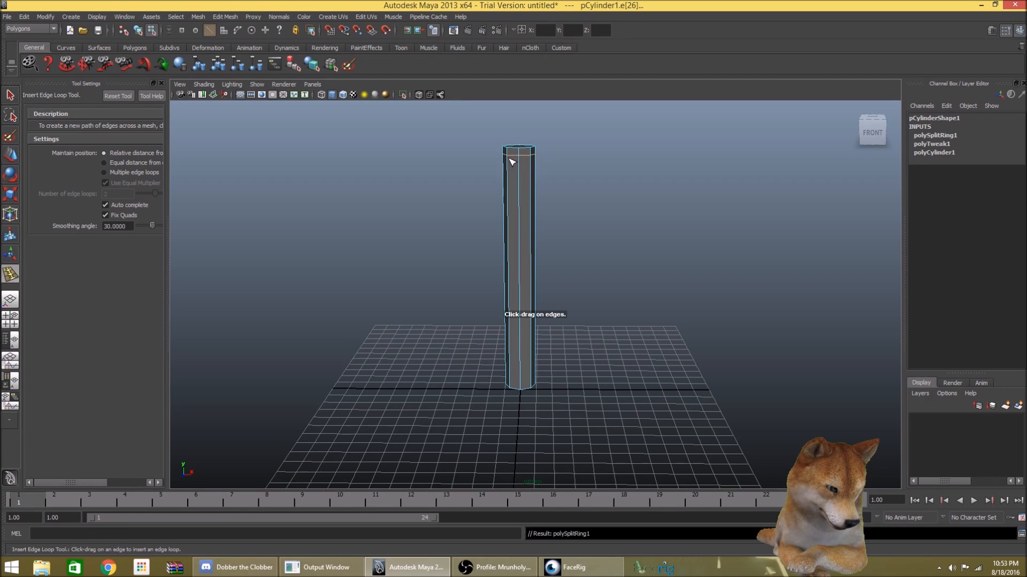
click(511, 186)
- Select the post's side faces facing negative X between the two new edge loops
alt+drag(513, 184, 616, 176)
right_drag(530, 175, 527, 199)
alt+drag(527, 199, 761, 182)
click(547, 172)
alt+drag(602, 172, 561, 170)
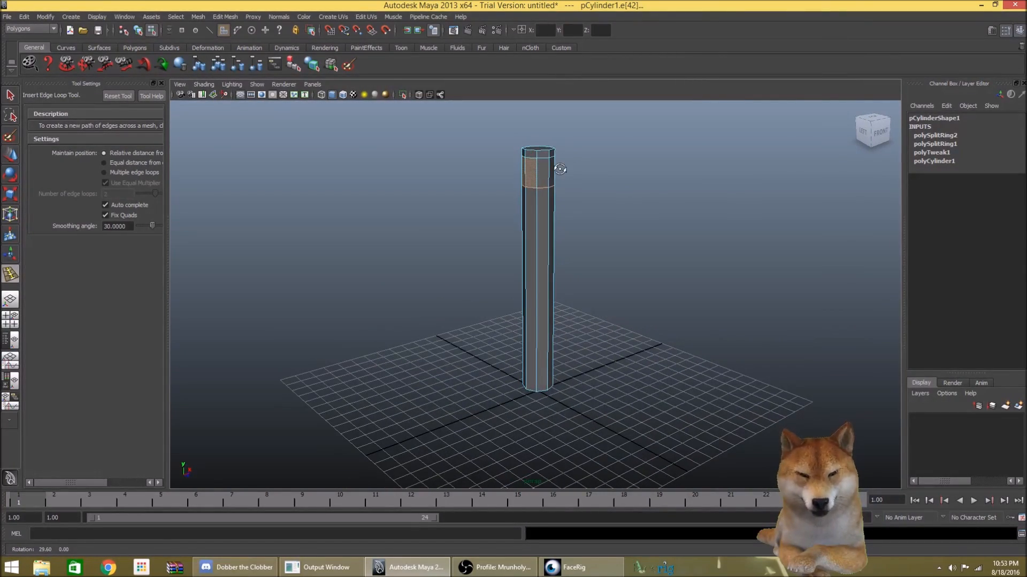
click(11, 160)
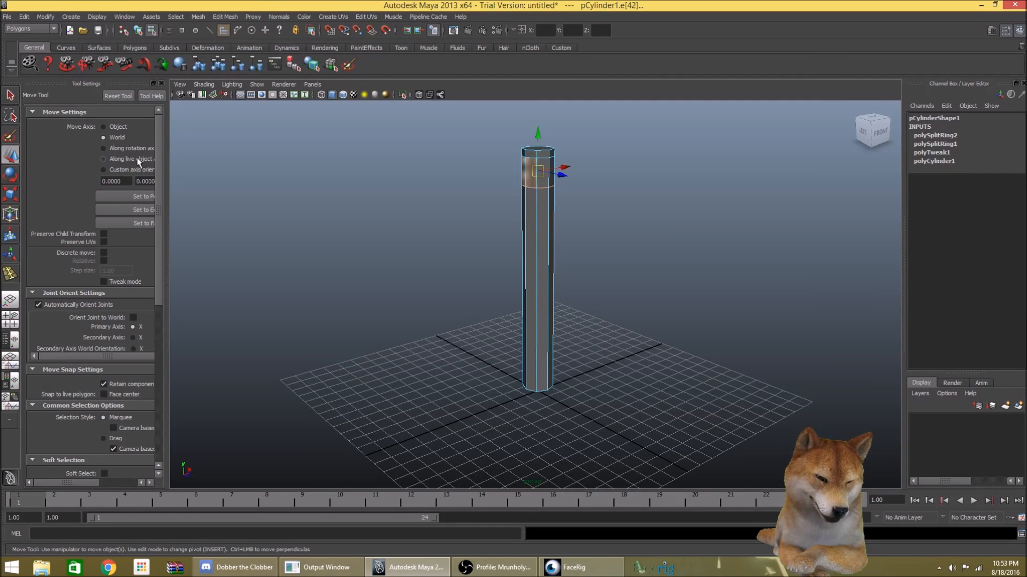
drag(566, 169, 558, 169)
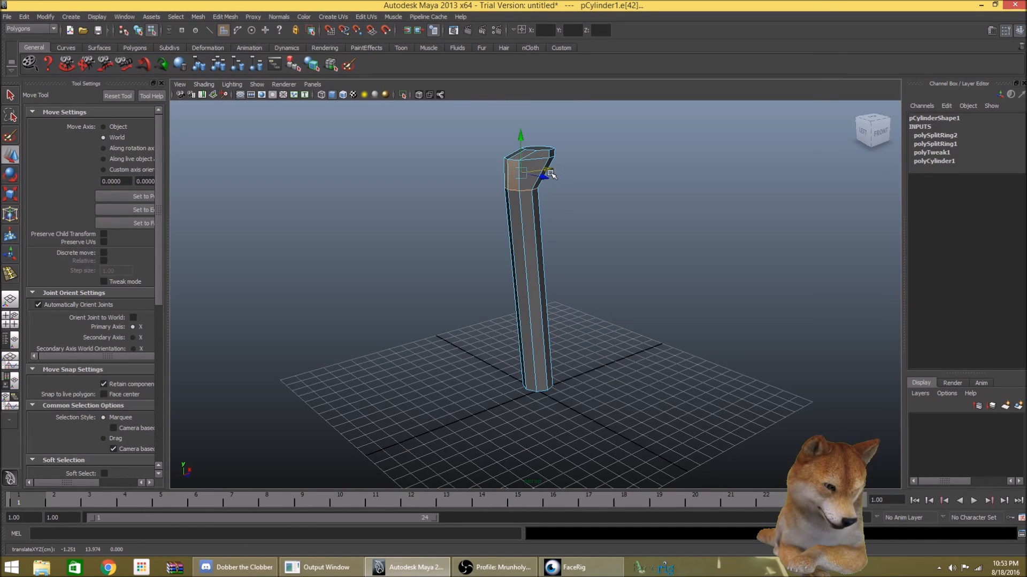
key(ctrl+z)
- Extrude the selected side faces and move them outward along negative X to form a horizontal arm
mouse_move(633, 188)
alt+mouse_down()
mouse_move(438, 175)
mouse_move(663, 193)
mouse_move(617, 193)
alt+mouse_up()
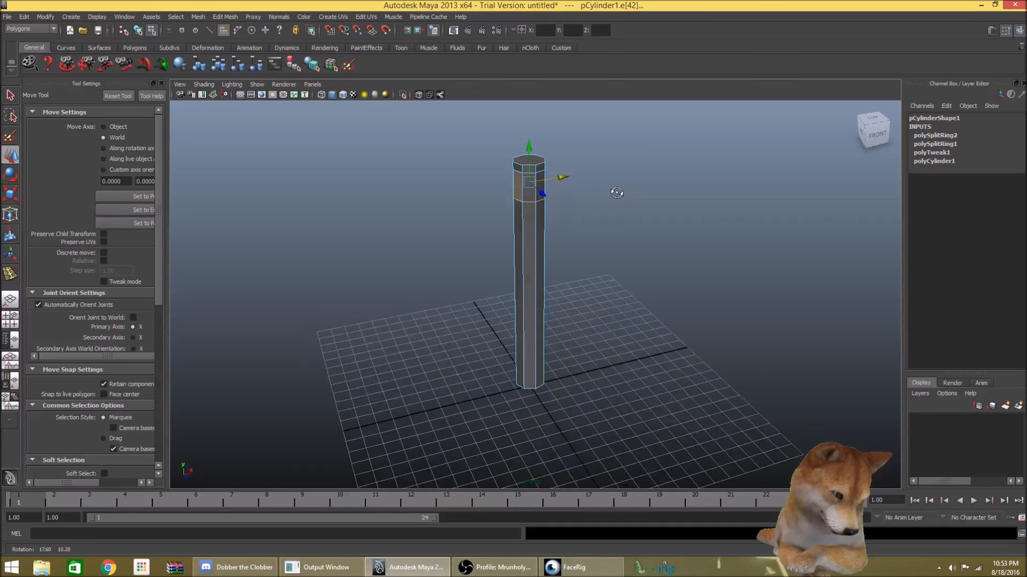
click(226, 17)
click(237, 44)
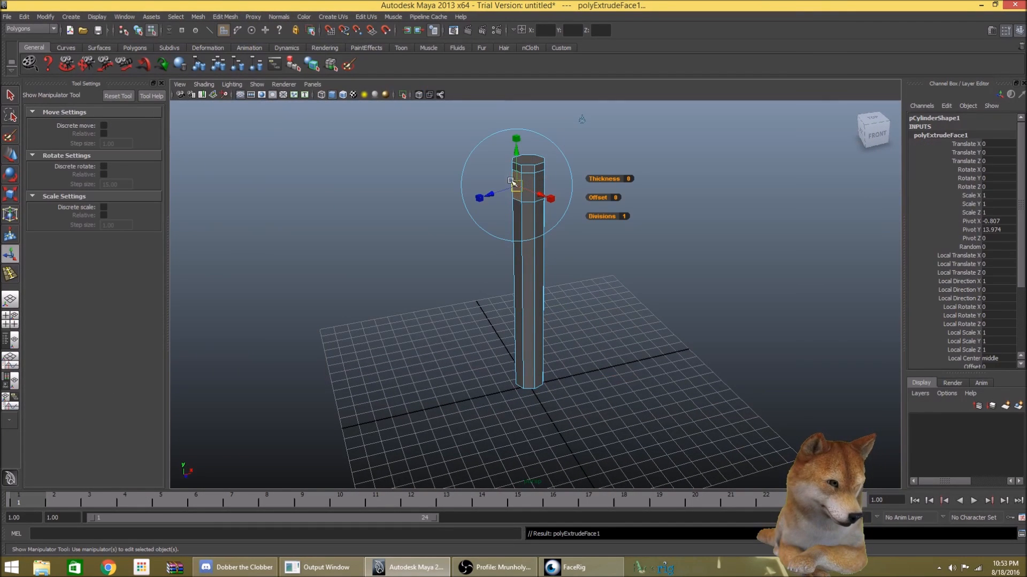
key(w)
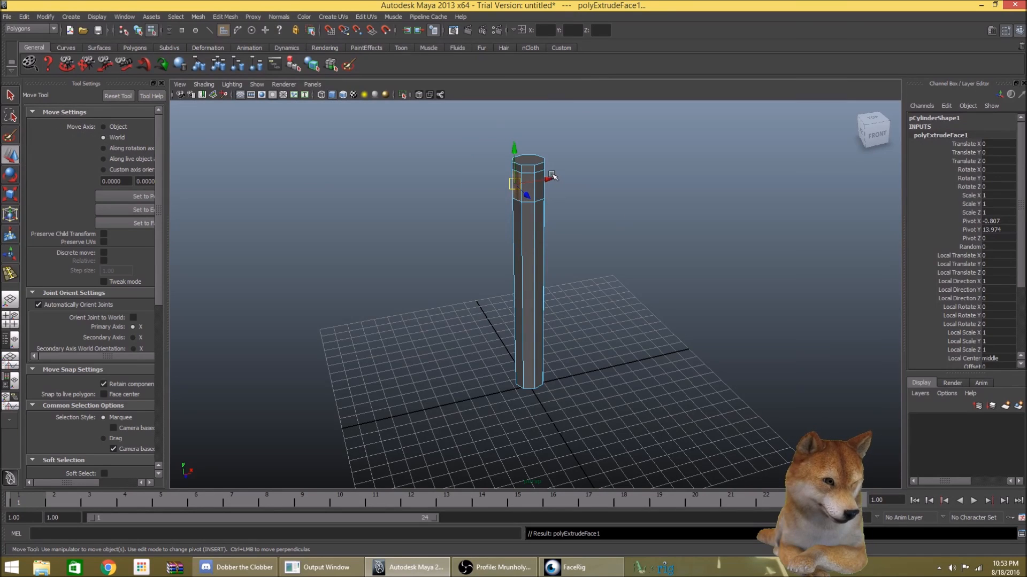
drag(551, 184, 444, 190)
alt+drag(601, 248, 573, 231)
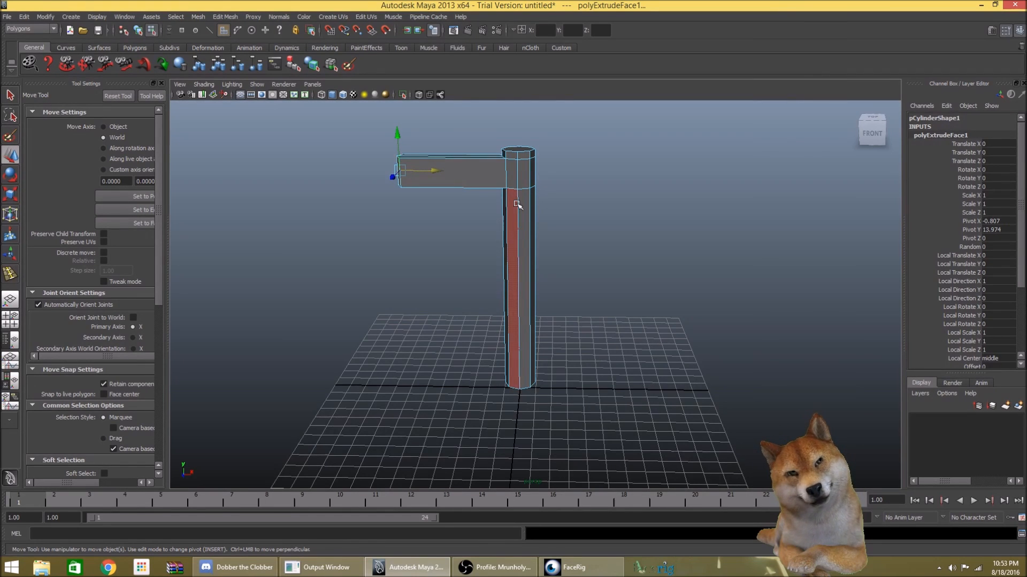
- Insert four evenly spaced lengthwise edge loops along the arm, from its lower edge toward its upper edge
alt+drag(434, 255, 454, 268)
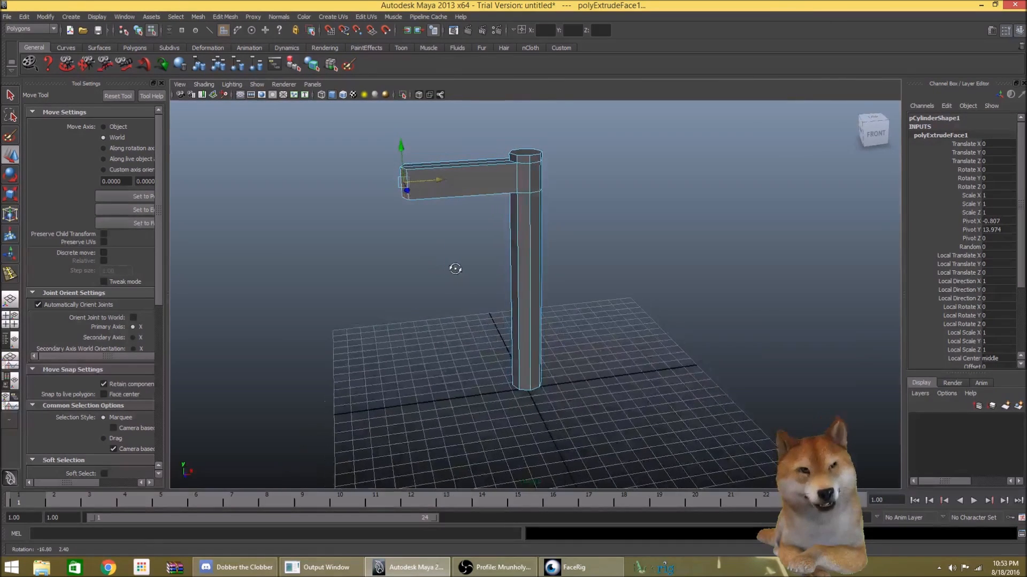
click(229, 18)
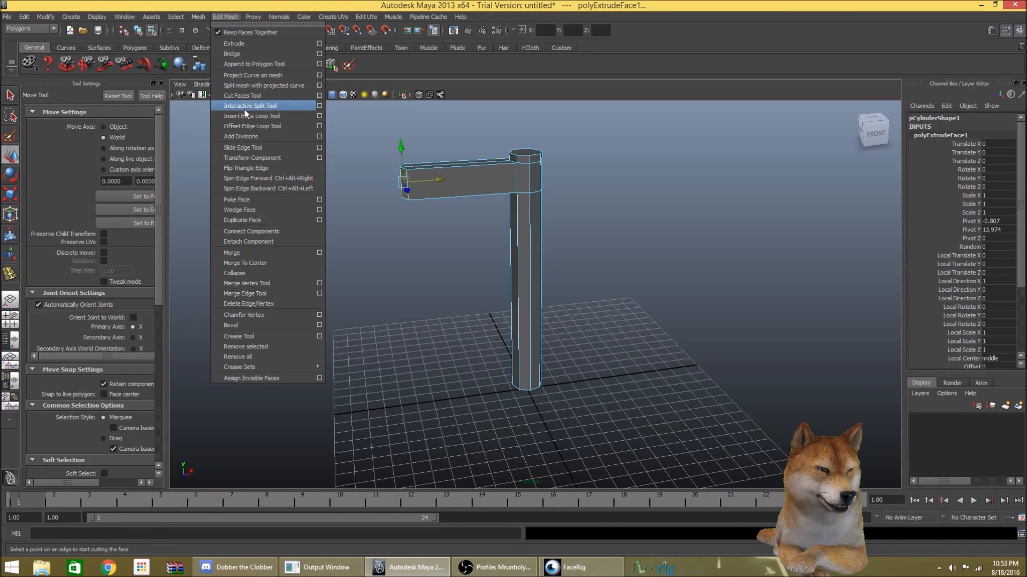
click(257, 116)
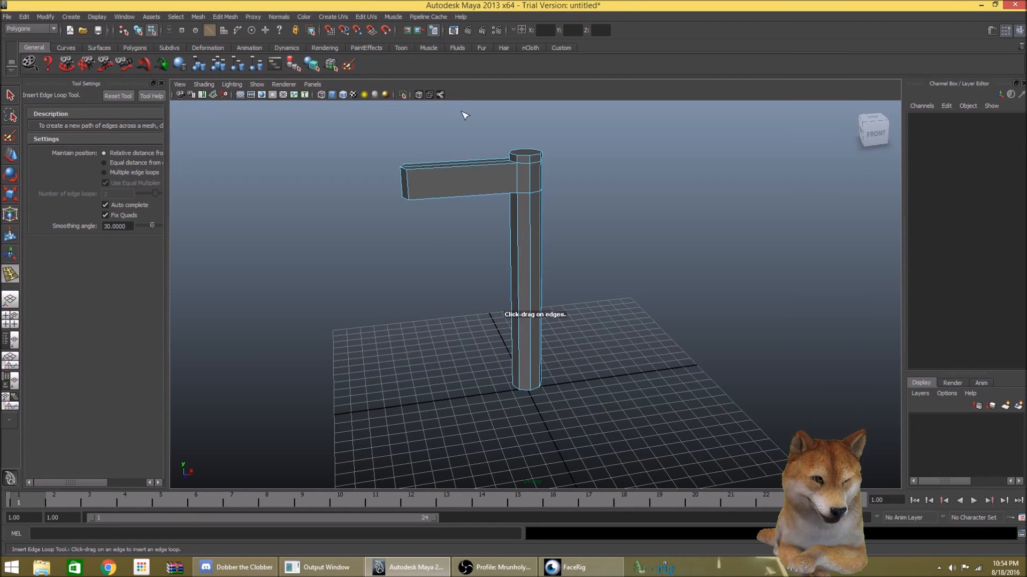
click(410, 196)
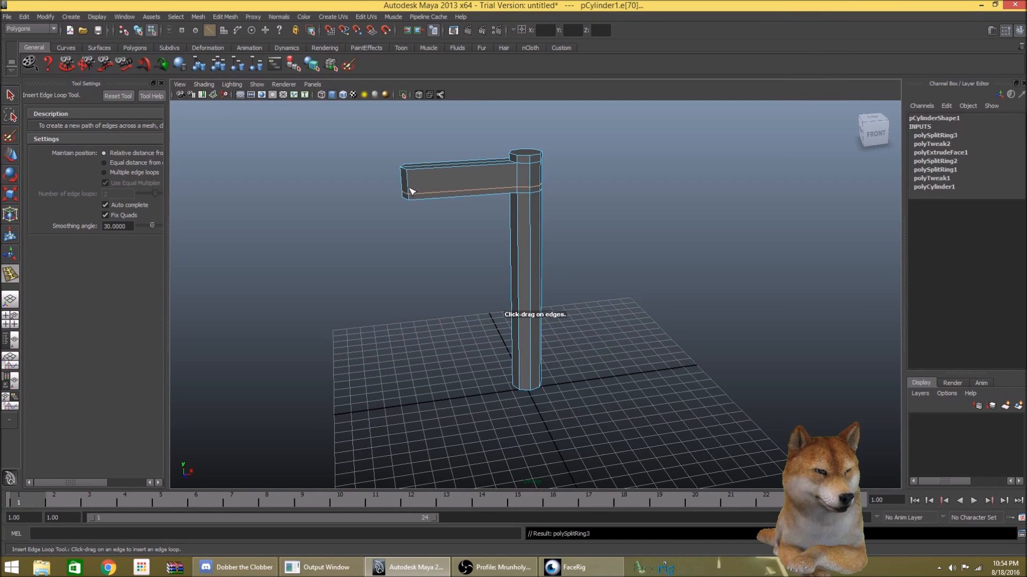
click(411, 187)
click(409, 183)
click(409, 178)
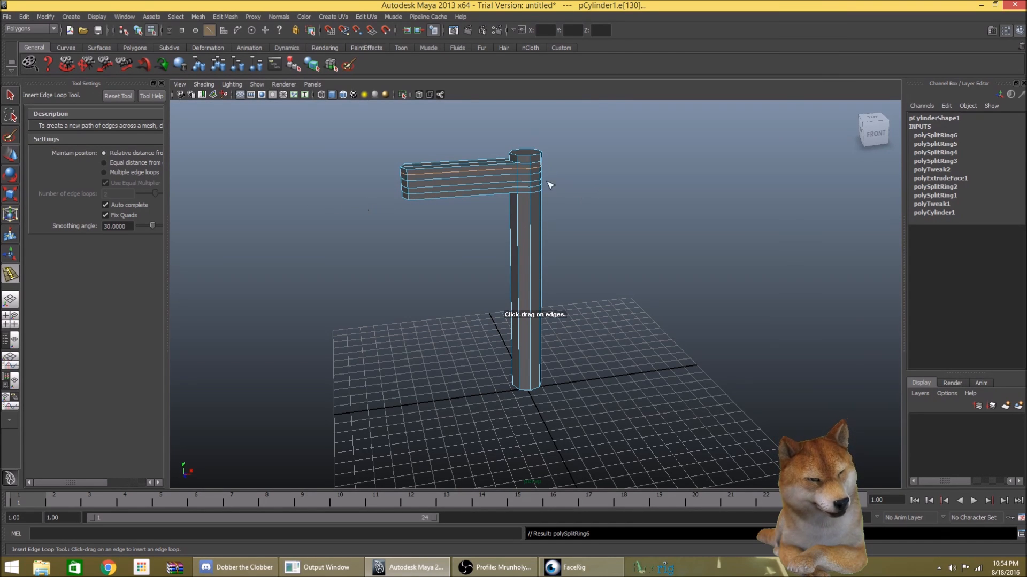
- Insert four crosswise edge loops around the arm, spaced from near its free end toward the post
key(F8)
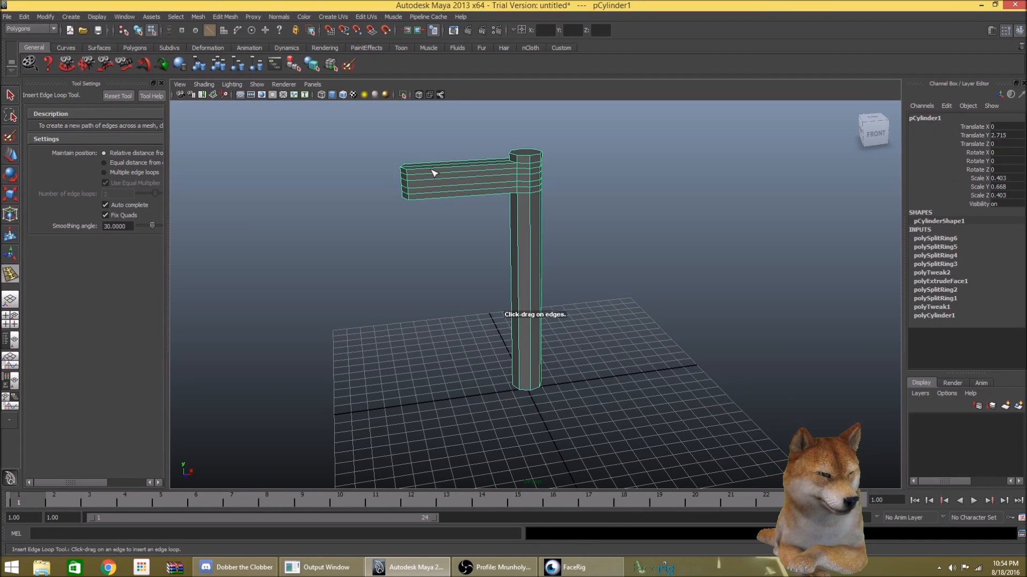
click(427, 171)
click(447, 170)
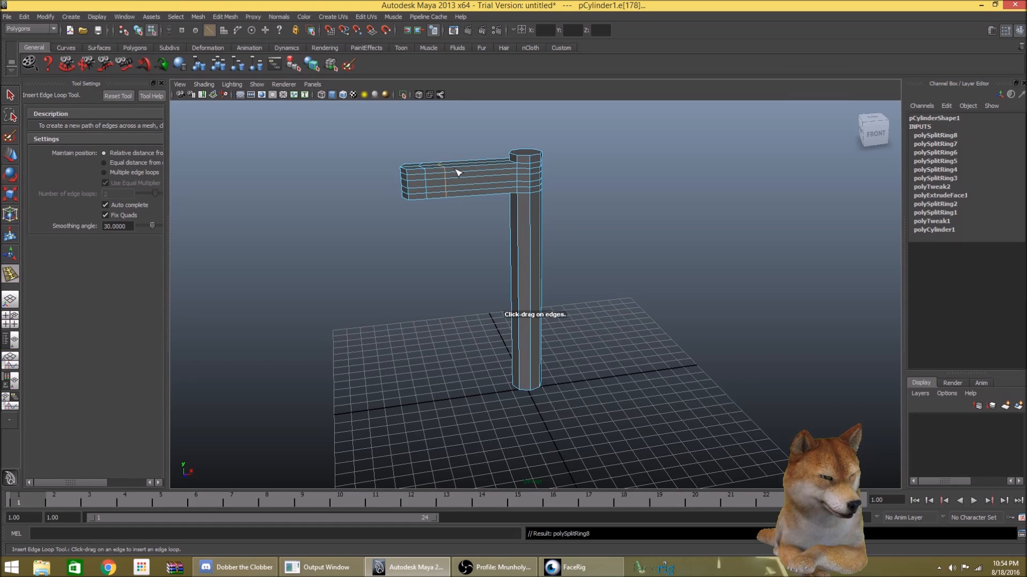
click(461, 171)
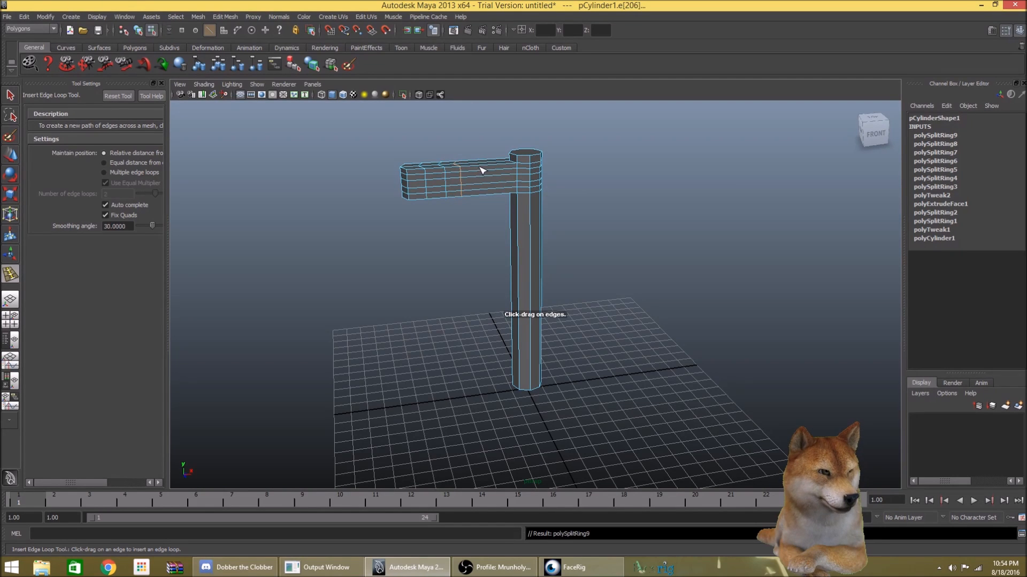
click(482, 170)
alt+drag(660, 180, 639, 161)
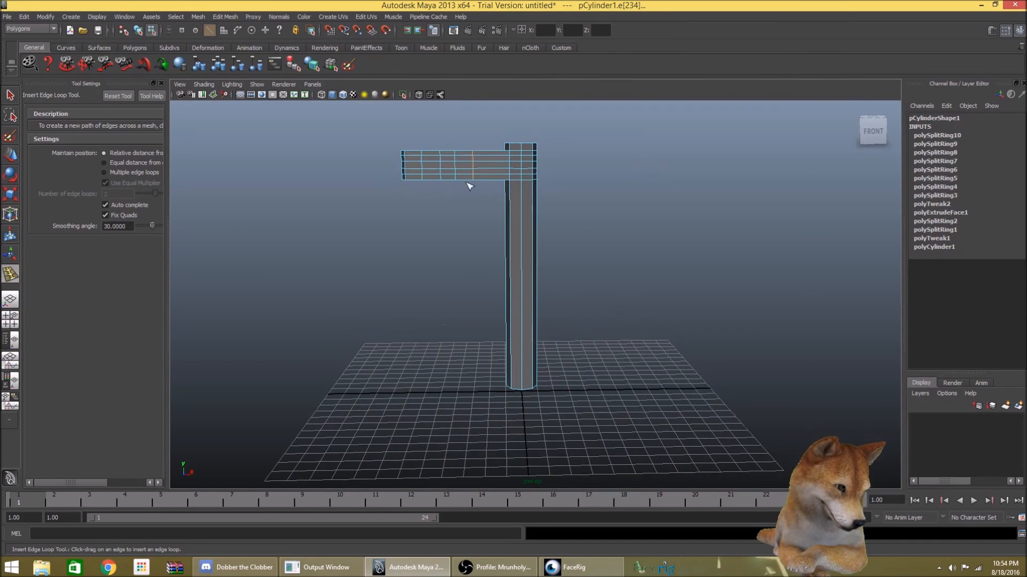
key(q)
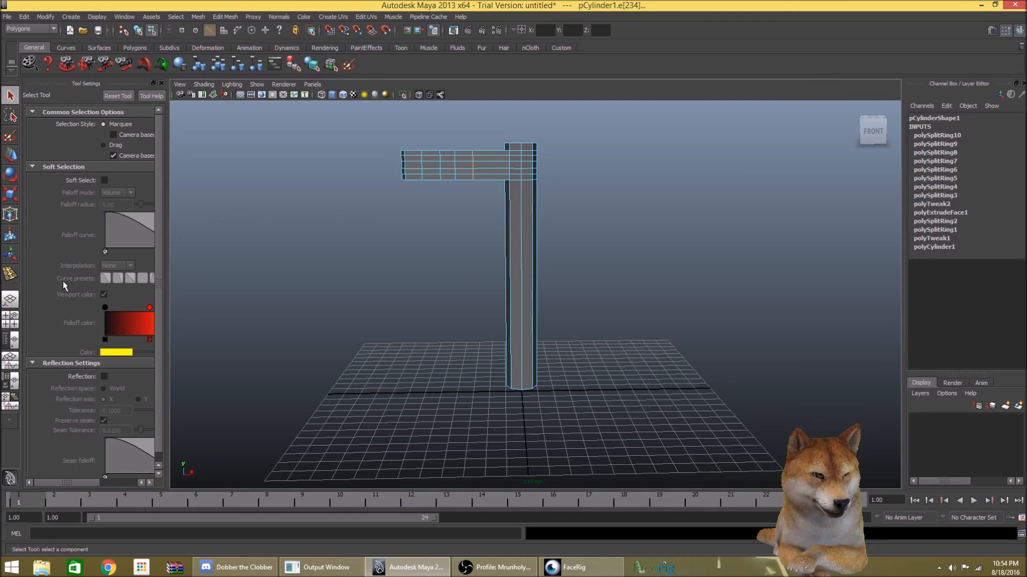
click(9, 316)
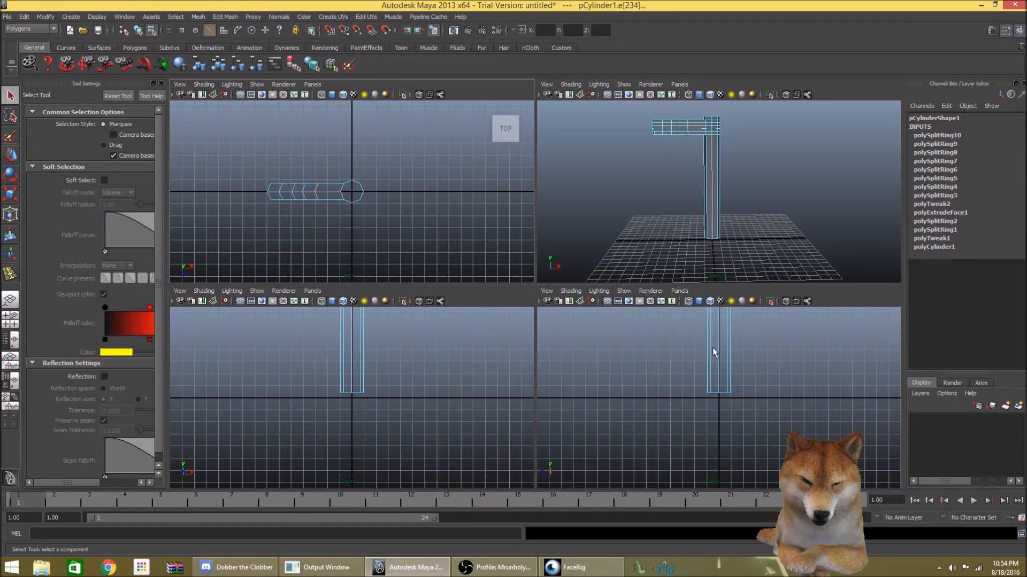
key(space)
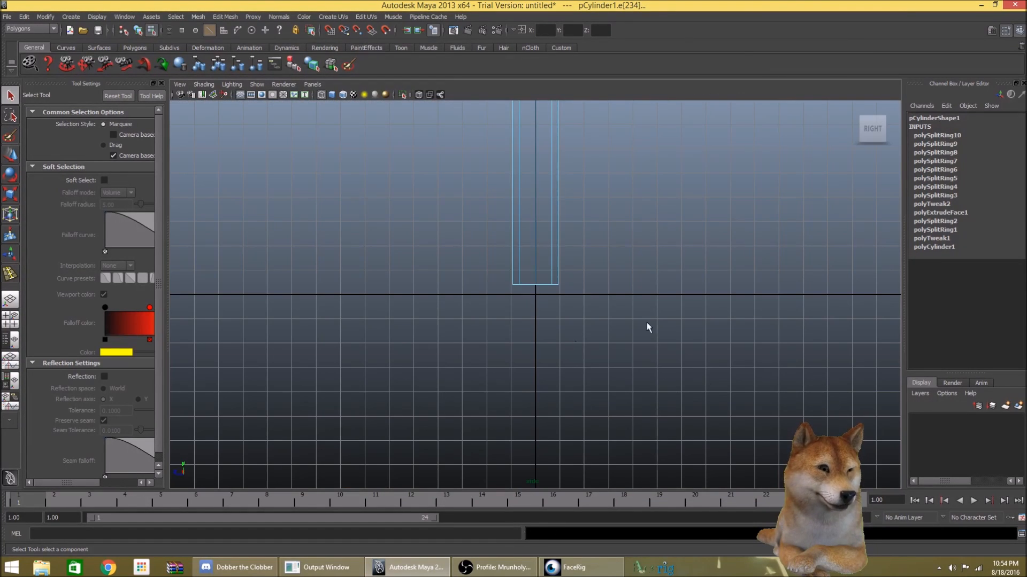
alt+middle_drag(419, 187, 419, 330)
alt+middle_drag(430, 245, 408, 282)
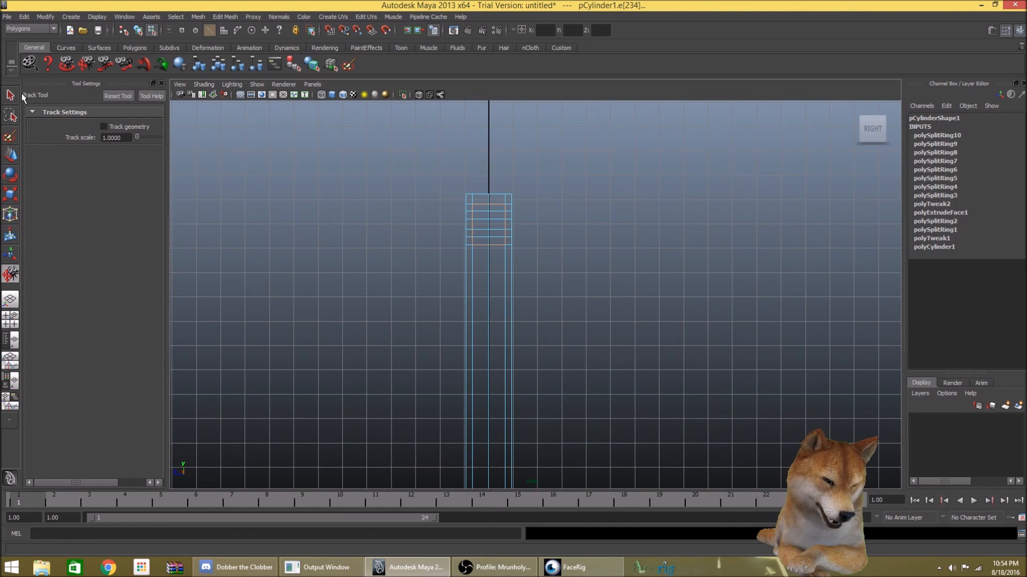
click(11, 96)
- Show the arm and post top in the maximized front view and switch the mesh to vertex selection
click(10, 320)
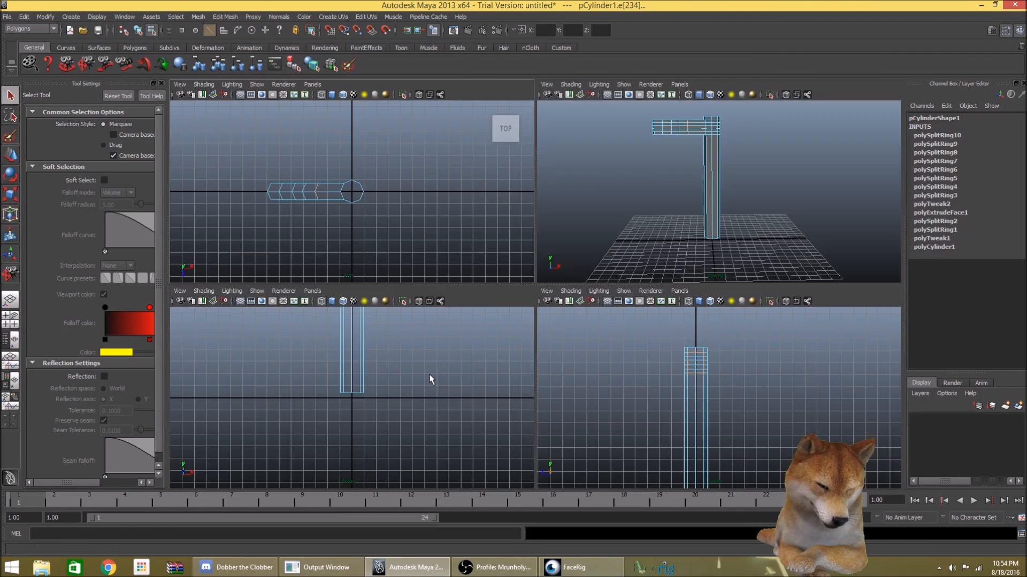
key(space)
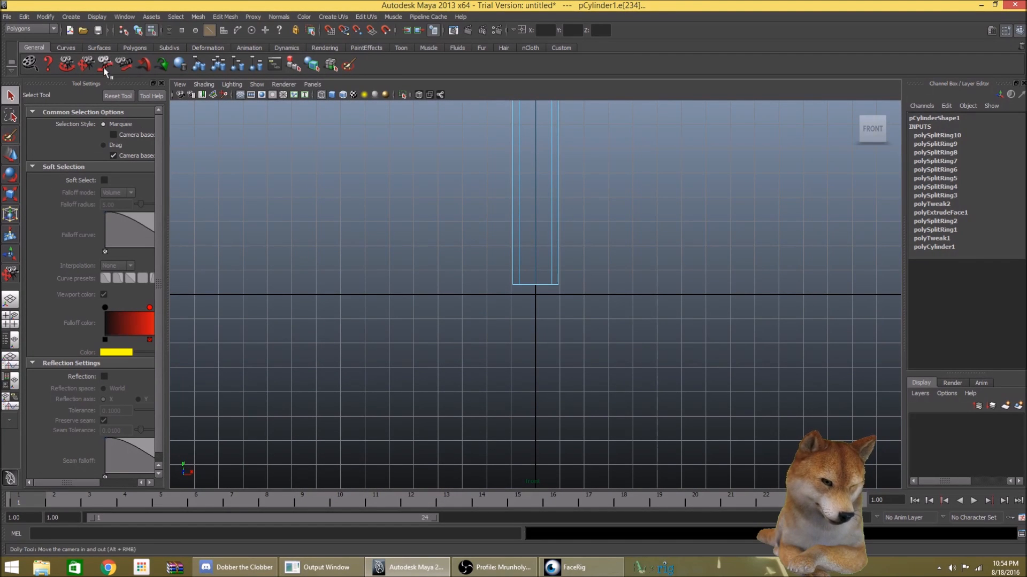
alt+middle_drag(432, 169, 529, 294)
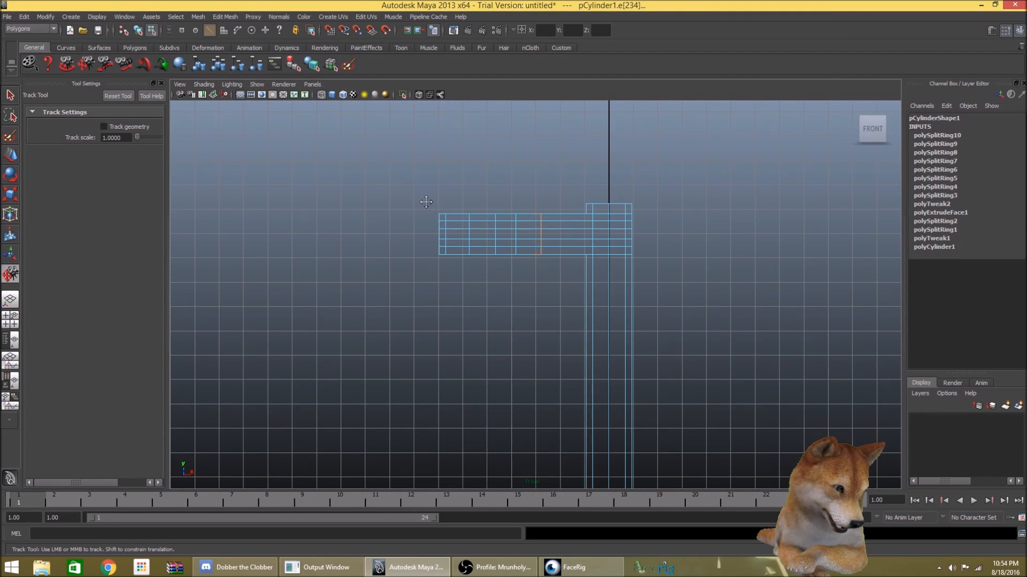
right_drag(561, 225, 514, 231)
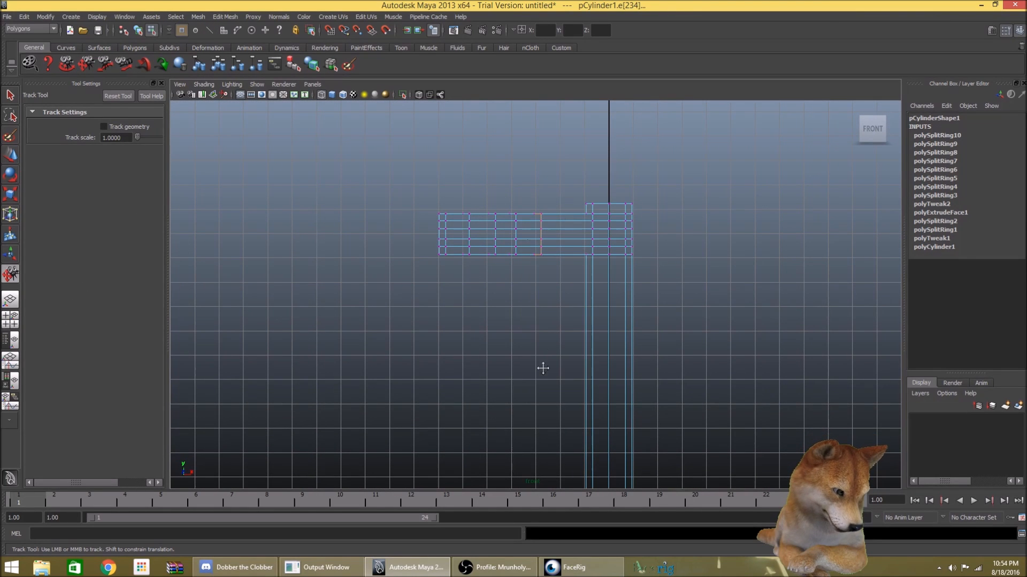
click(10, 96)
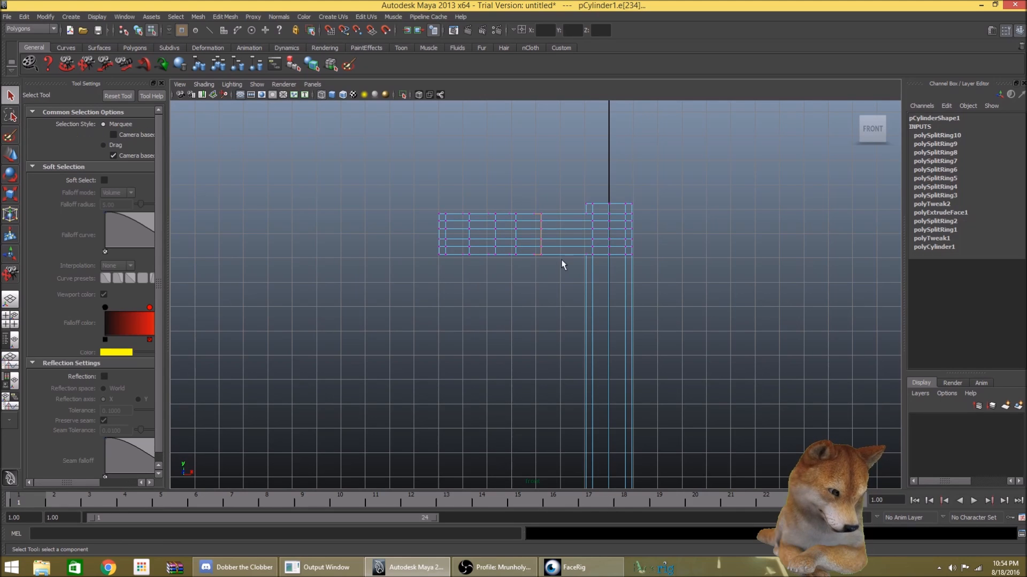
click(553, 276)
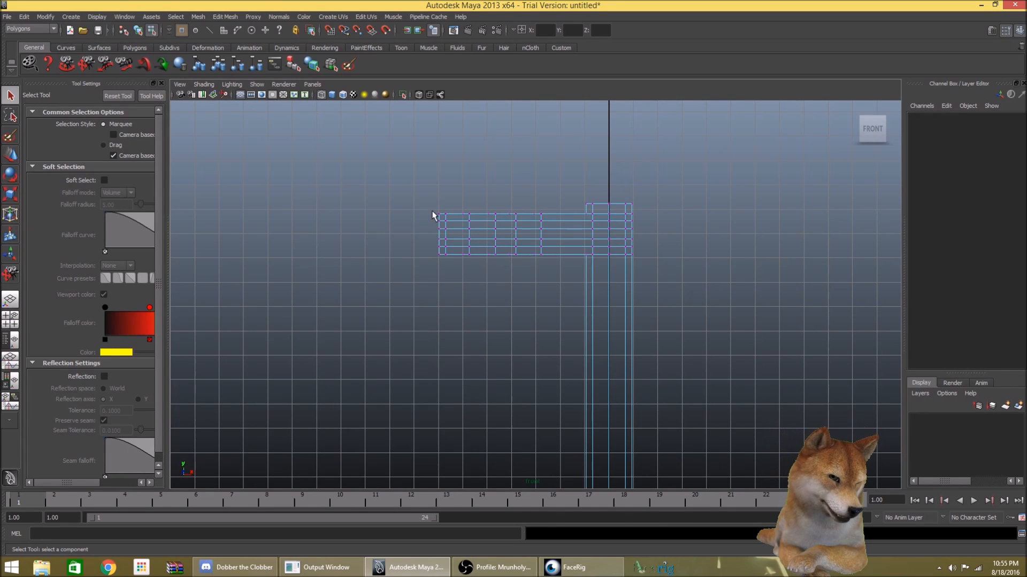
- Move the upper corner vertex at the arm's free end up and slightly outward as the blade's upper tip
drag(442, 220, 440, 217)
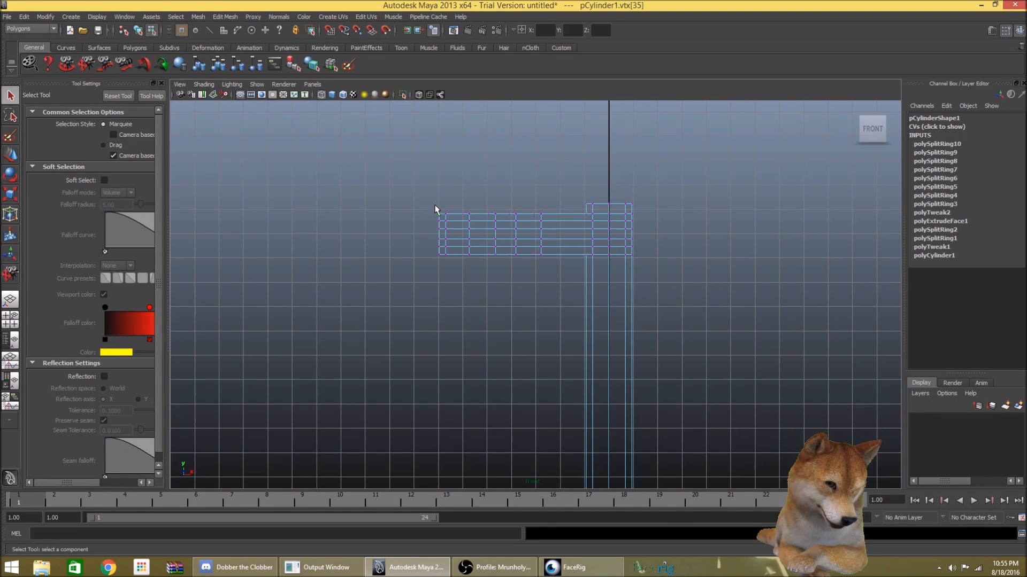
click(435, 206)
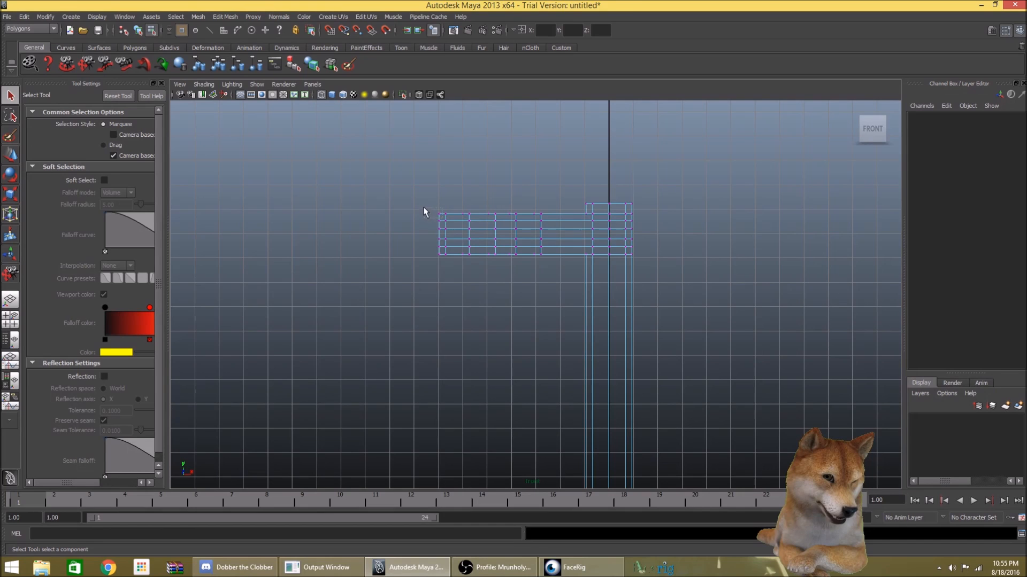
drag(426, 212, 442, 219)
click(13, 157)
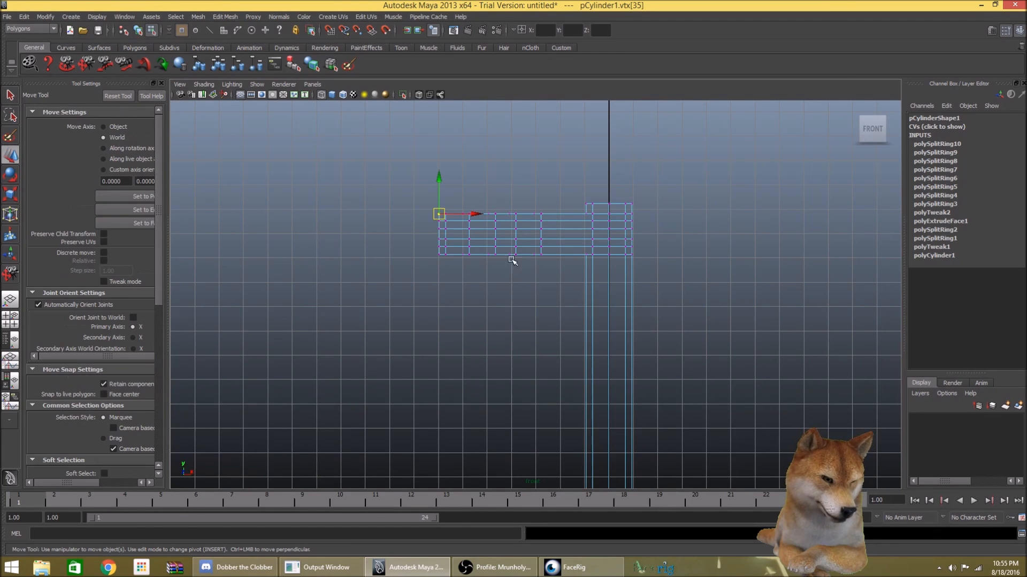
drag(443, 218, 432, 163)
- Move the remaining vertices of the arm's free end outward and down into a curved, fan-shaped blade edge
click(439, 218)
drag(439, 219, 453, 293)
click(444, 230)
click(441, 232)
click(449, 245)
click(437, 236)
click(422, 292)
click(419, 275)
click(458, 288)
click(443, 258)
click(550, 275)
click(461, 257)
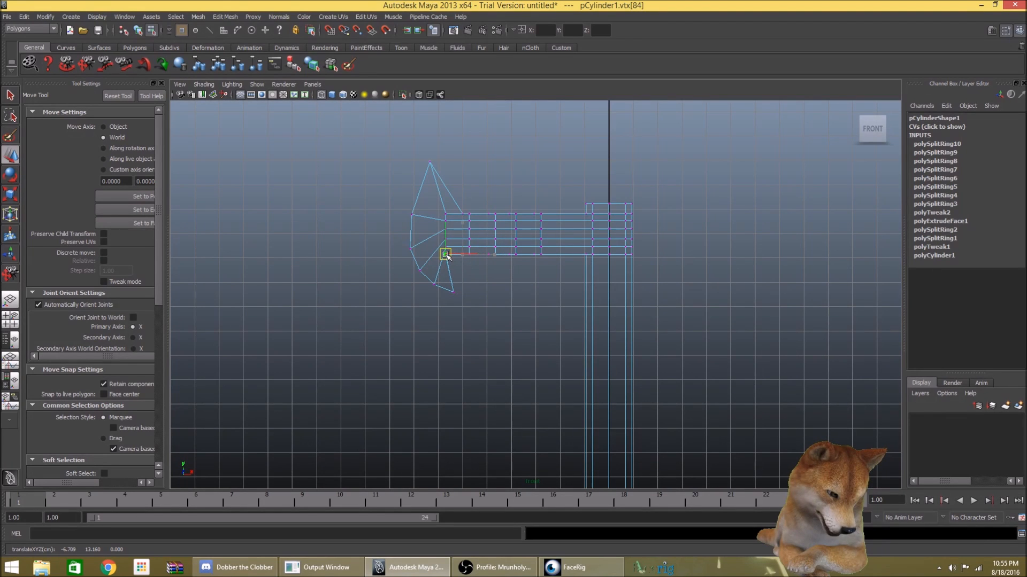
- Pull the arm's lower-edge vertex just behind the blade down and slightly toward the post
click(528, 282)
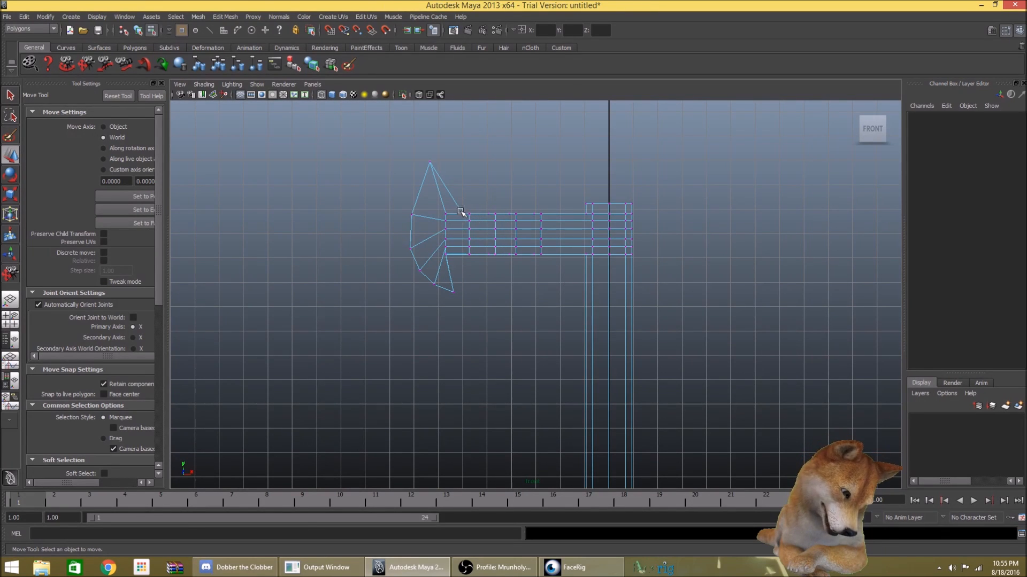
click(446, 255)
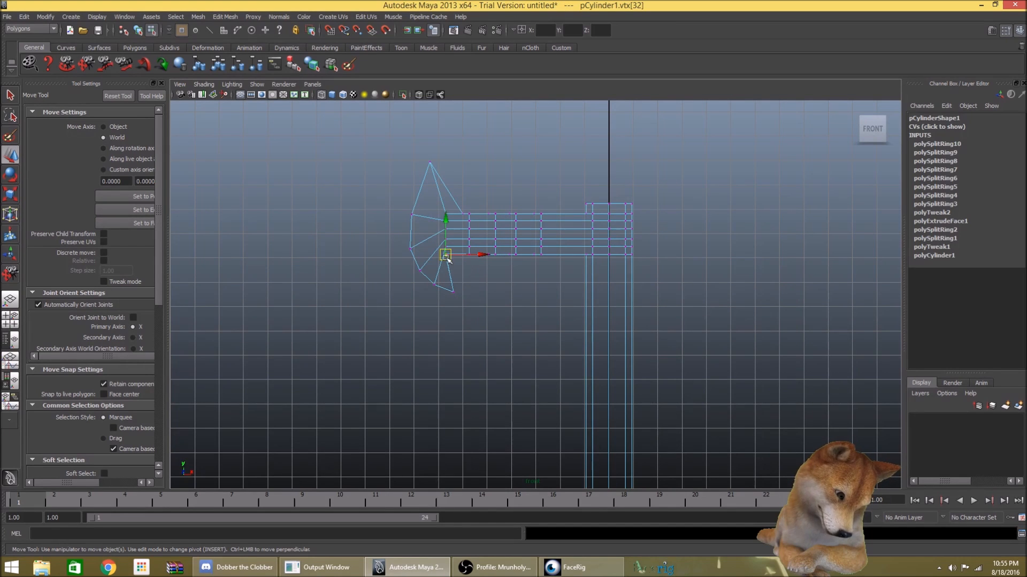
click(475, 275)
click(448, 255)
drag(449, 254, 458, 274)
click(501, 301)
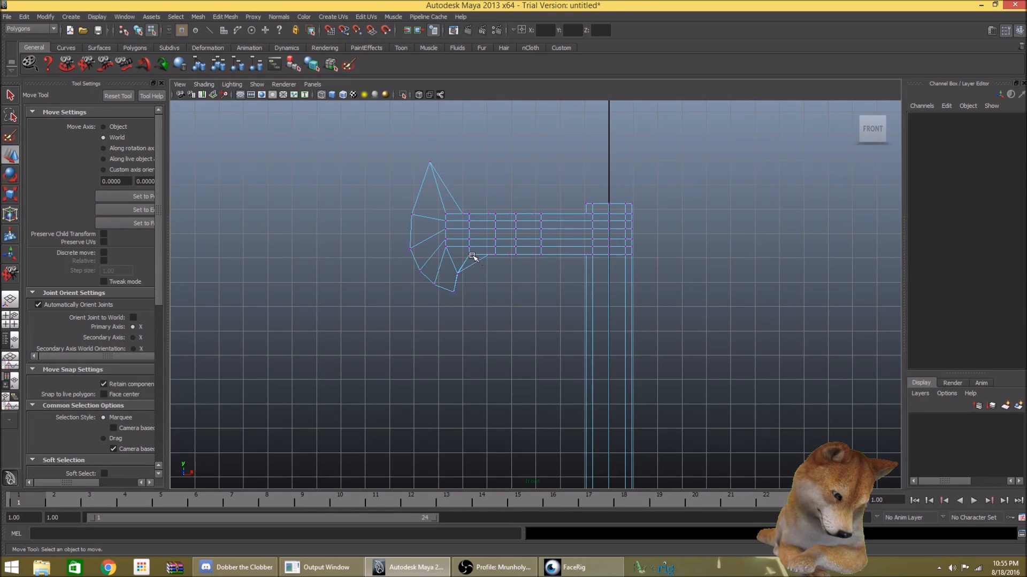
- Slide the arm's lower-edge vertices along X into line with their crosswise edge loops
click(494, 256)
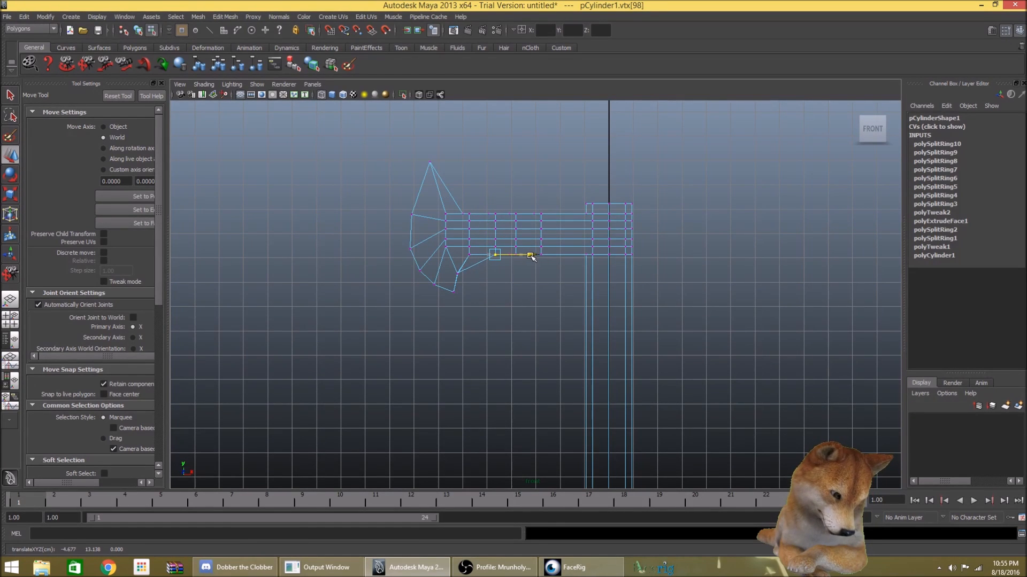
click(520, 270)
click(509, 255)
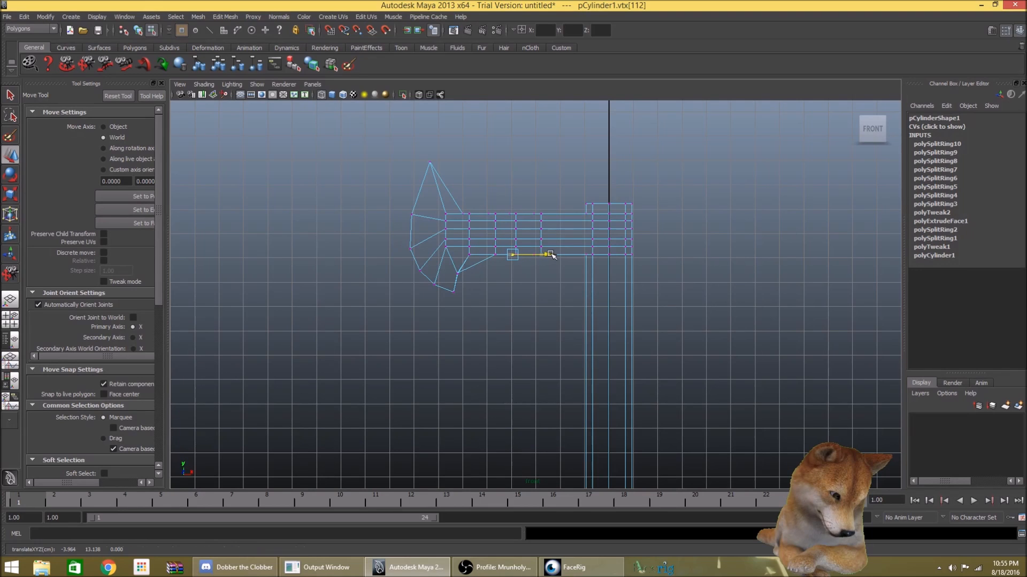
click(541, 260)
click(538, 255)
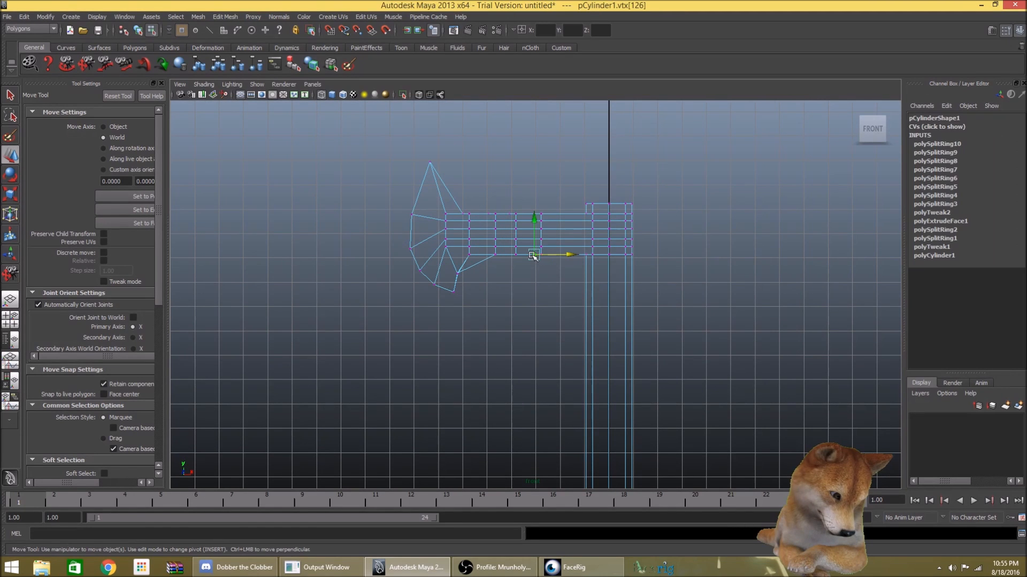
- Slide the arm's four upper-edge vertices along X into line with their crosswise edge loops
click(540, 224)
click(539, 215)
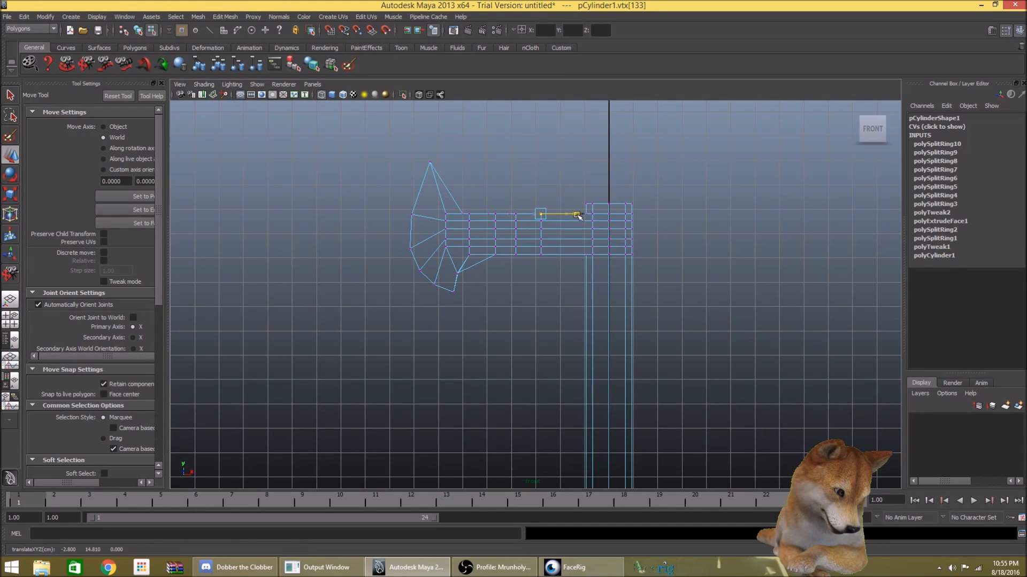
click(510, 215)
drag(546, 215, 555, 216)
click(488, 215)
drag(528, 215, 536, 216)
click(462, 215)
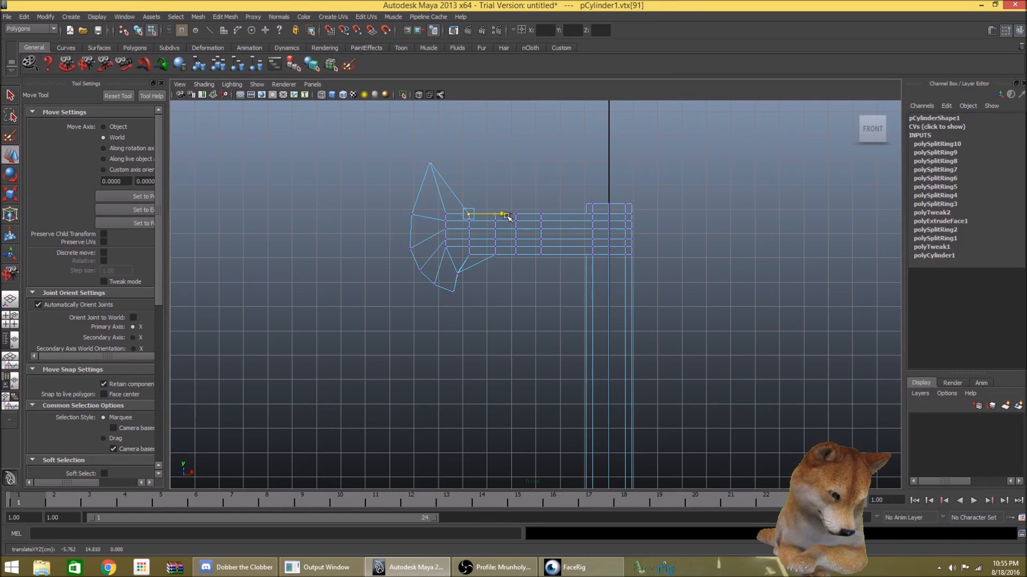
click(478, 262)
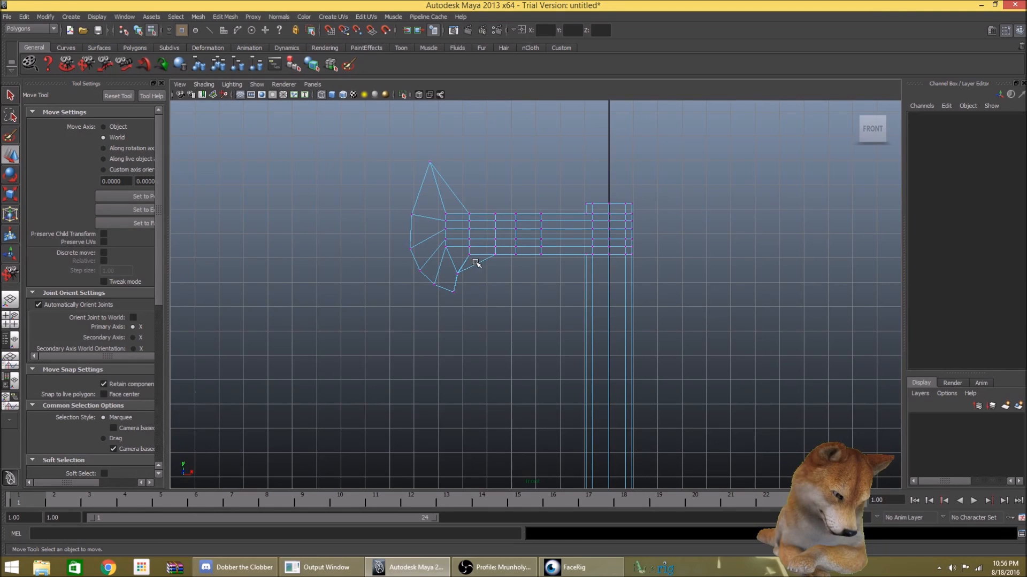
- Lower the bottom vertex of the second crosswise loop and pull the one behind the blade back toward the arm
drag(504, 259, 450, 266)
click(486, 298)
click(477, 290)
click(453, 270)
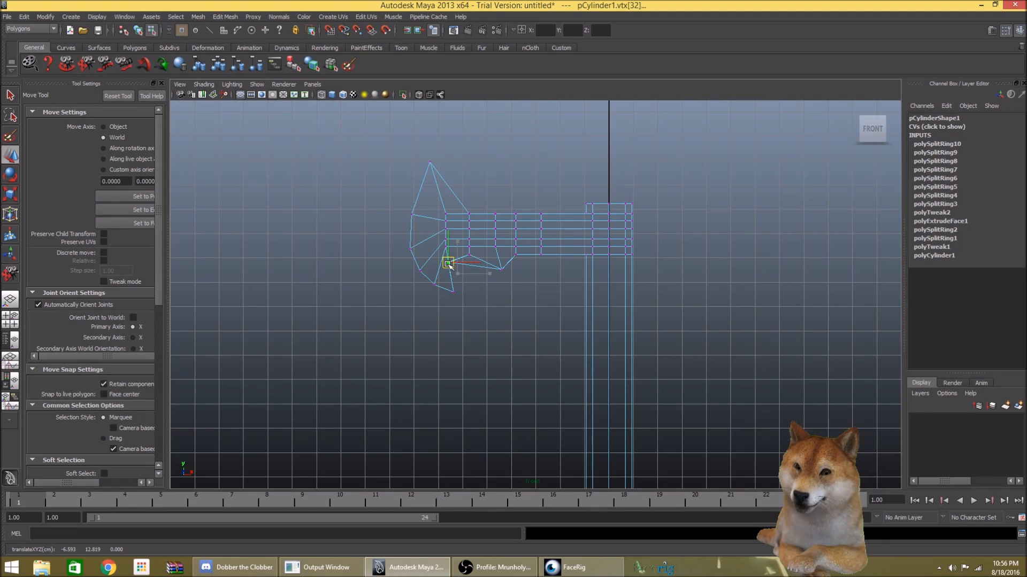
click(520, 286)
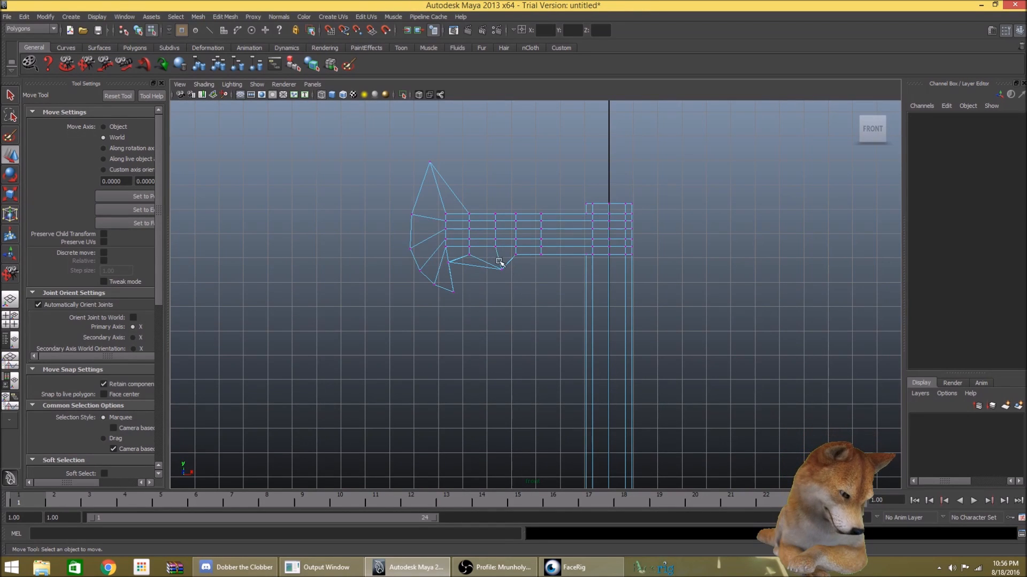
- Raise the upper-edge vertices of the two crosswise loops nearest the blade so the arm widens toward it
drag(470, 207, 480, 224)
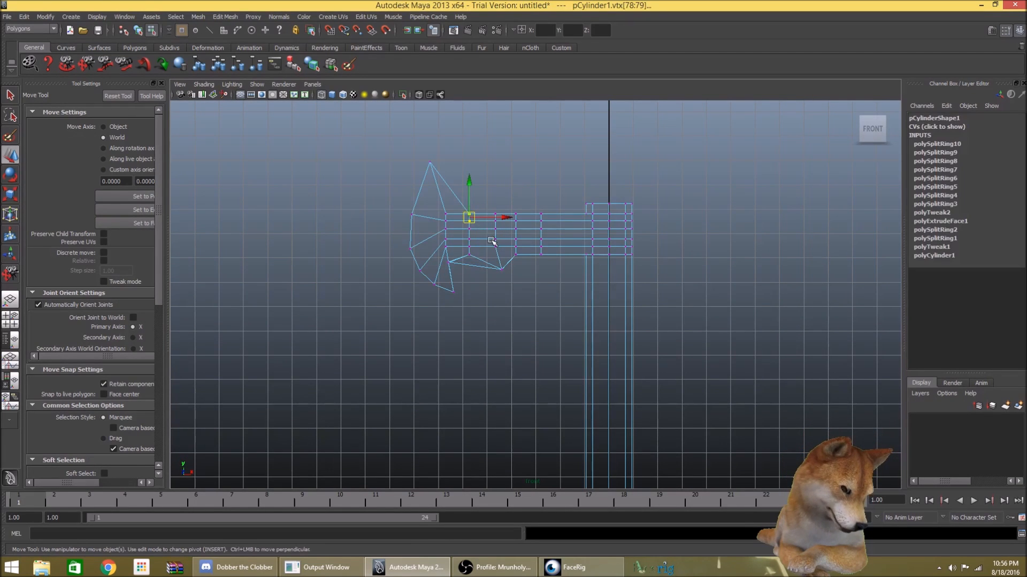
click(475, 214)
click(470, 214)
drag(470, 214, 525, 220)
click(500, 206)
click(538, 199)
- Enlarge the blade by moving its upper tip higher and its curved edge vertices farther outward and down
click(464, 183)
drag(427, 152, 442, 119)
click(463, 191)
mouse_move(398, 204)
mouse_down()
mouse_move(425, 228)
mouse_move(385, 193)
mouse_up()
click(402, 224)
drag(400, 238, 430, 309)
click(398, 267)
click(424, 312)
click(454, 299)
click(440, 321)
click(482, 351)
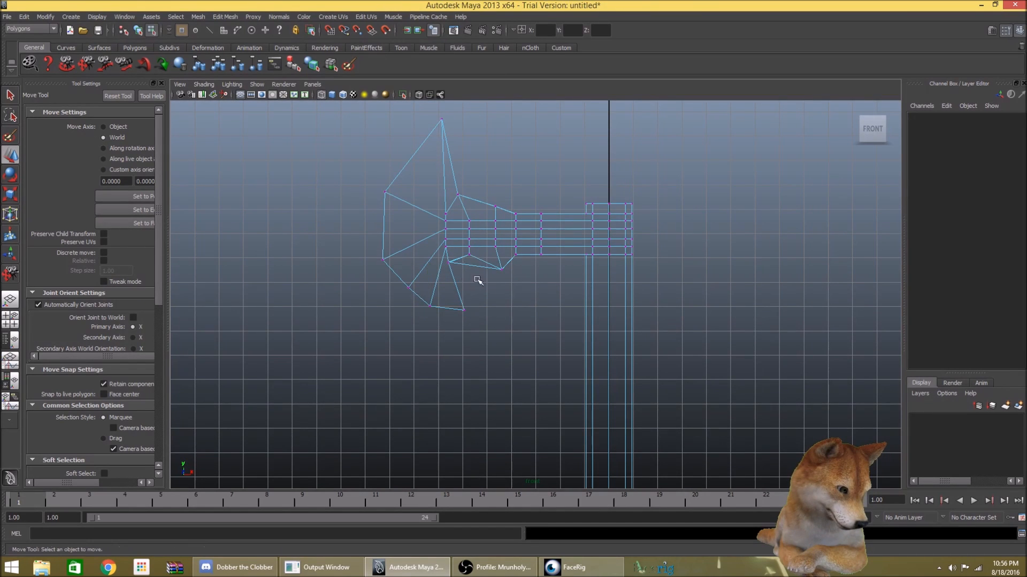
- Lower the bottom vertex of the third crosswise loop and shift the loop nearest the post along positive X
drag(500, 271, 536, 196)
click(545, 280)
click(536, 270)
click(558, 275)
drag(573, 238, 591, 233)
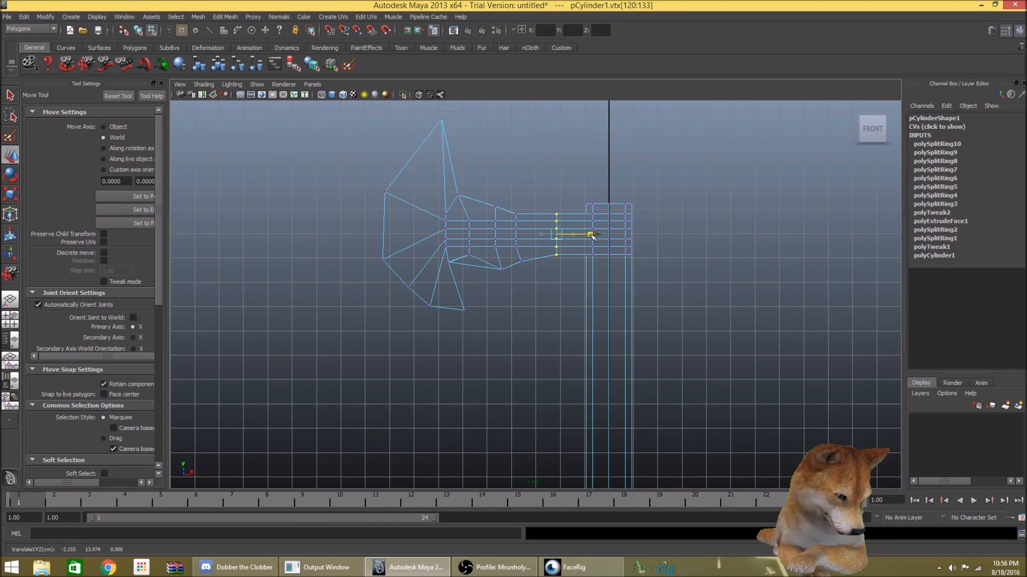
click(578, 265)
- Raise the top vertices of the two loops behind the blade further to form a smoother upper contour
click(516, 205)
drag(564, 214, 459, 188)
click(463, 189)
click(497, 306)
- Pull the two lower-edge vertices nearest the blade downward into a slope leading to the blade's lower corner
click(469, 255)
drag(469, 256, 471, 266)
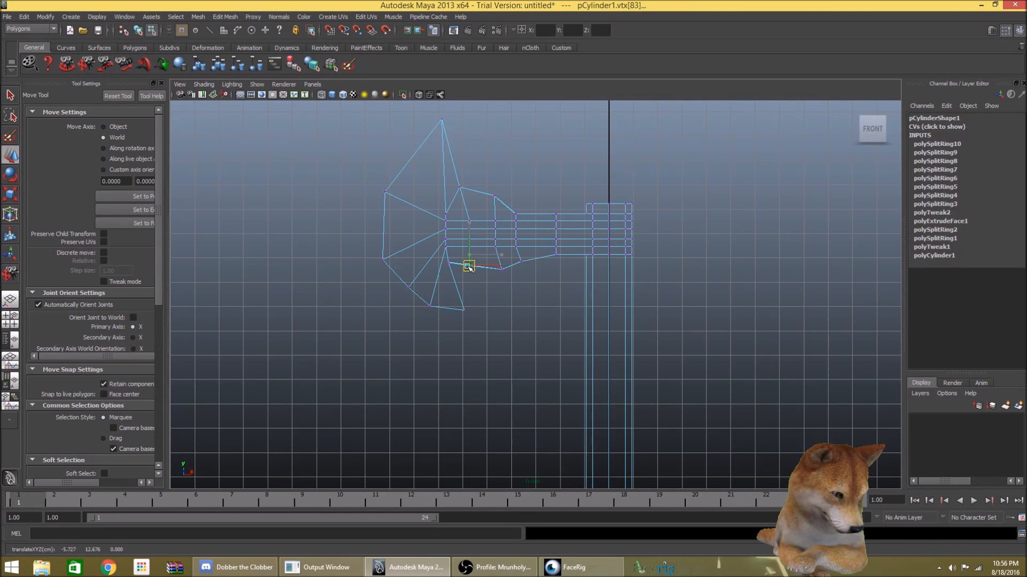
click(514, 304)
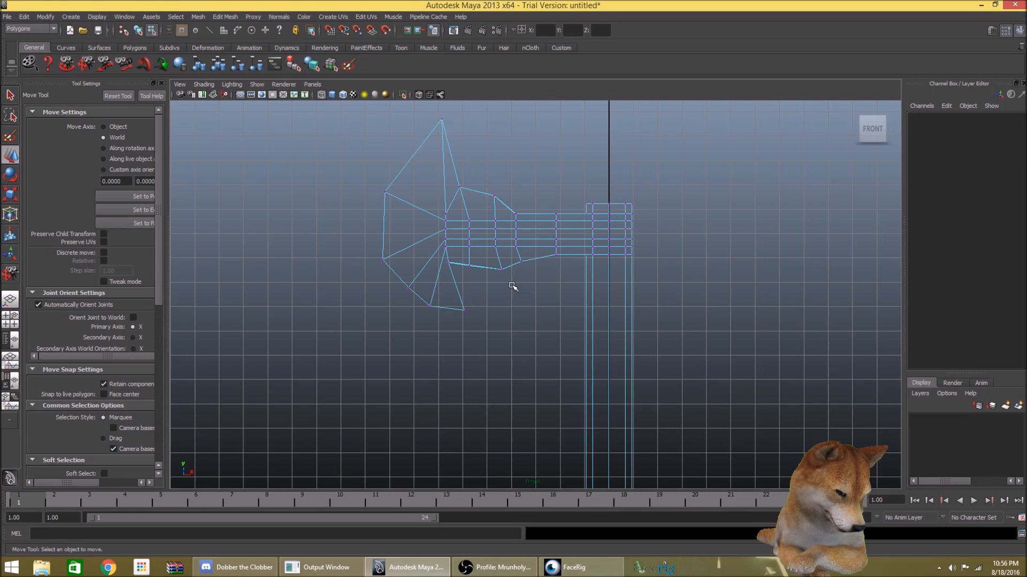
click(469, 265)
click(481, 275)
click(469, 264)
drag(472, 260, 465, 286)
click(485, 297)
click(447, 262)
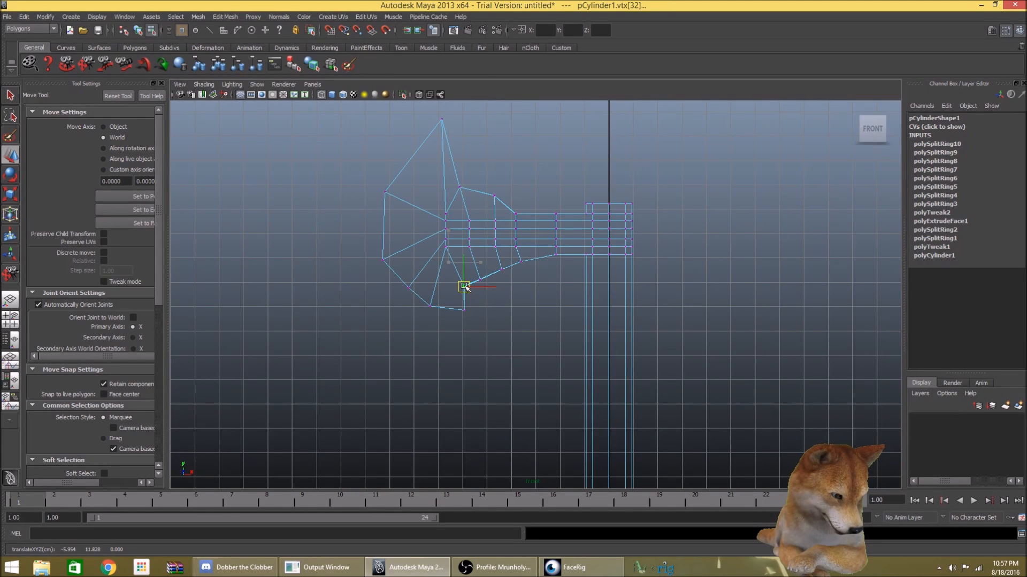
- Move the top vertex of the third loop behind the blade slightly up and toward the post to smooth the upper contour
click(534, 297)
click(512, 212)
drag(513, 212, 521, 206)
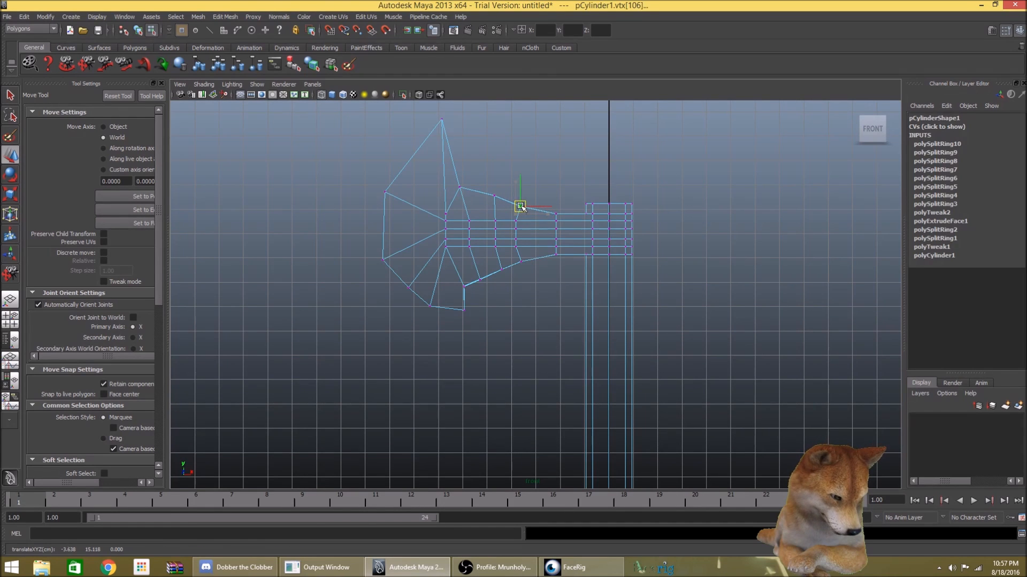
- Raise the second-row vertices of the two loops nearest the blade so they follow the upper contour
click(490, 224)
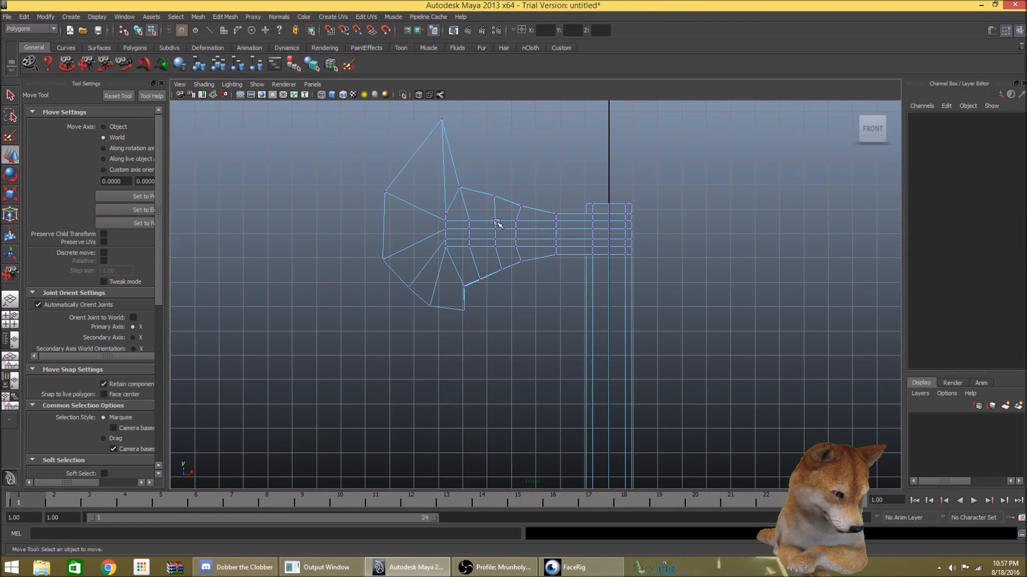
click(494, 222)
click(463, 217)
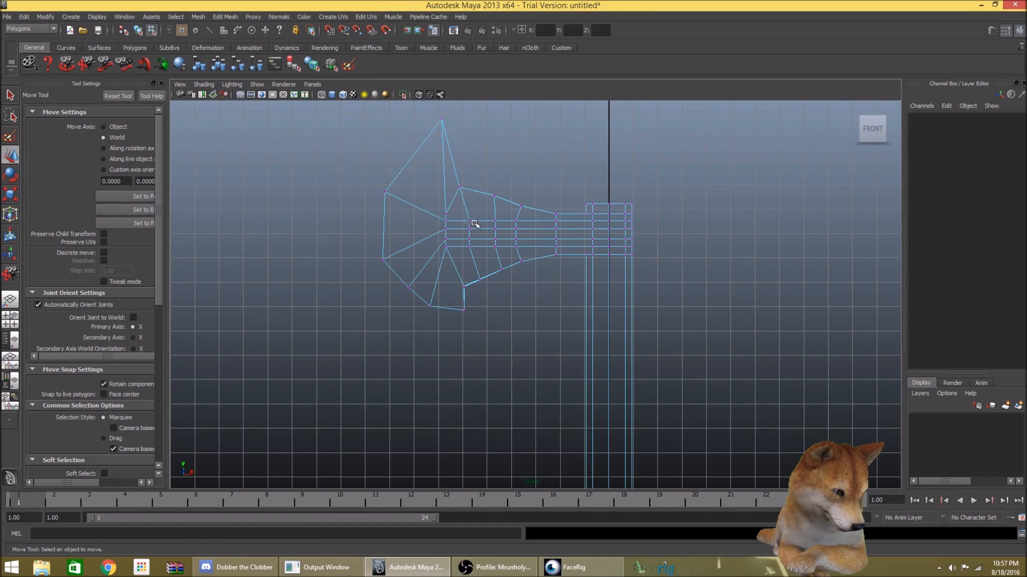
click(470, 224)
drag(470, 224, 469, 212)
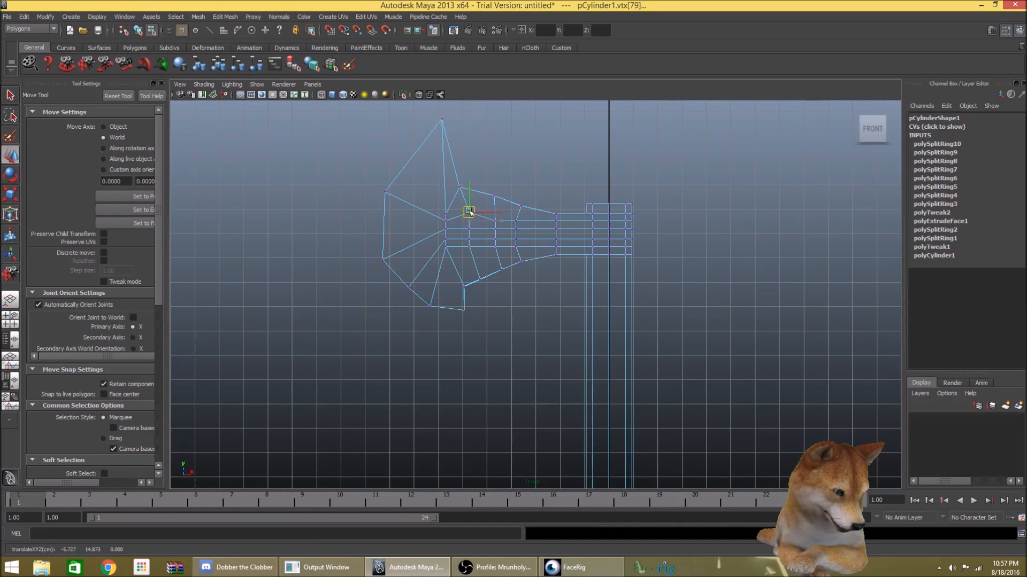
click(495, 221)
drag(495, 221, 493, 215)
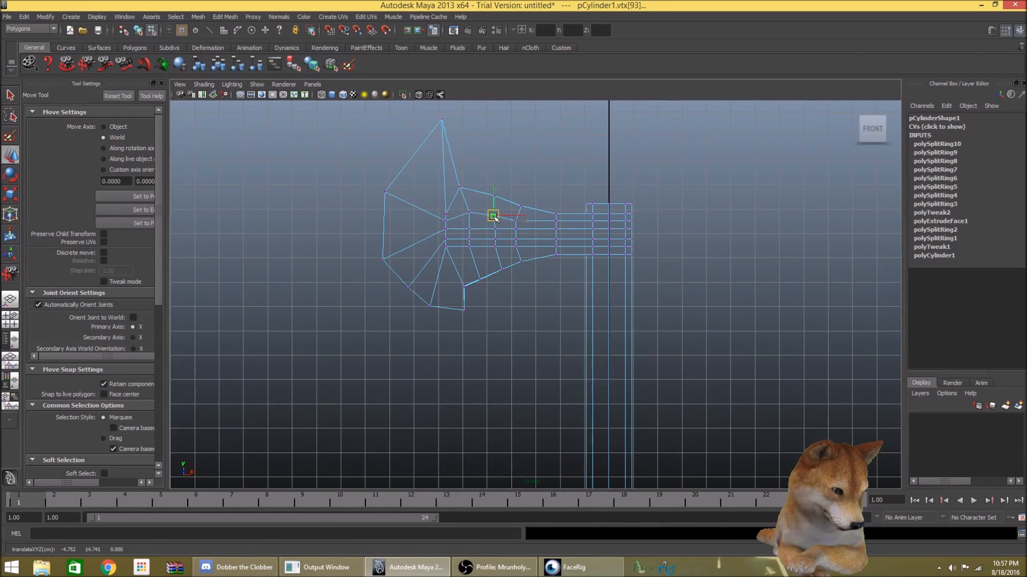
- Lower the second-lowest vertices of the three loops behind the blade so they follow the sloping lower edge
click(487, 266)
click(467, 245)
drag(469, 247, 497, 254)
click(511, 270)
click(496, 249)
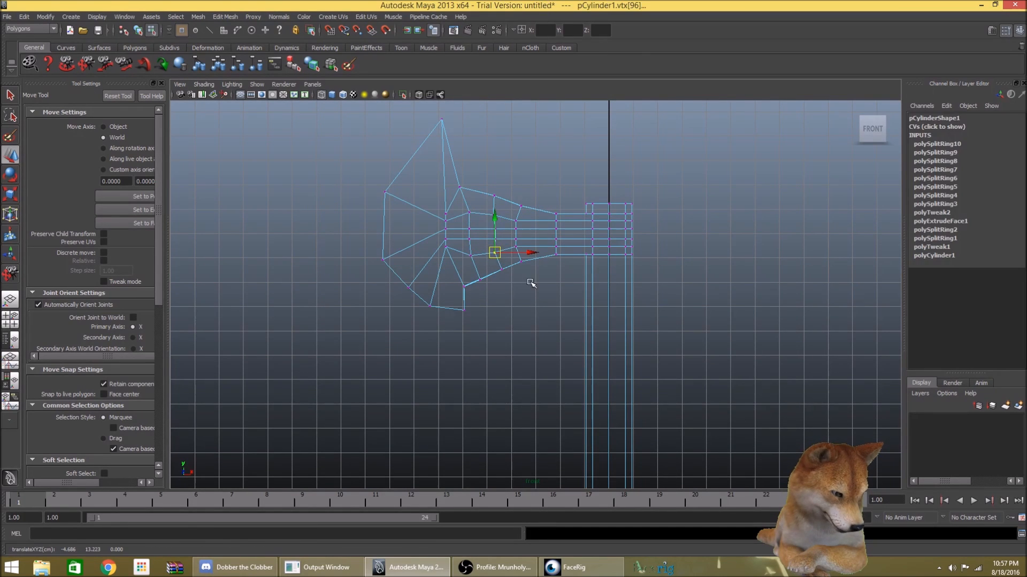
click(524, 278)
click(517, 249)
click(562, 250)
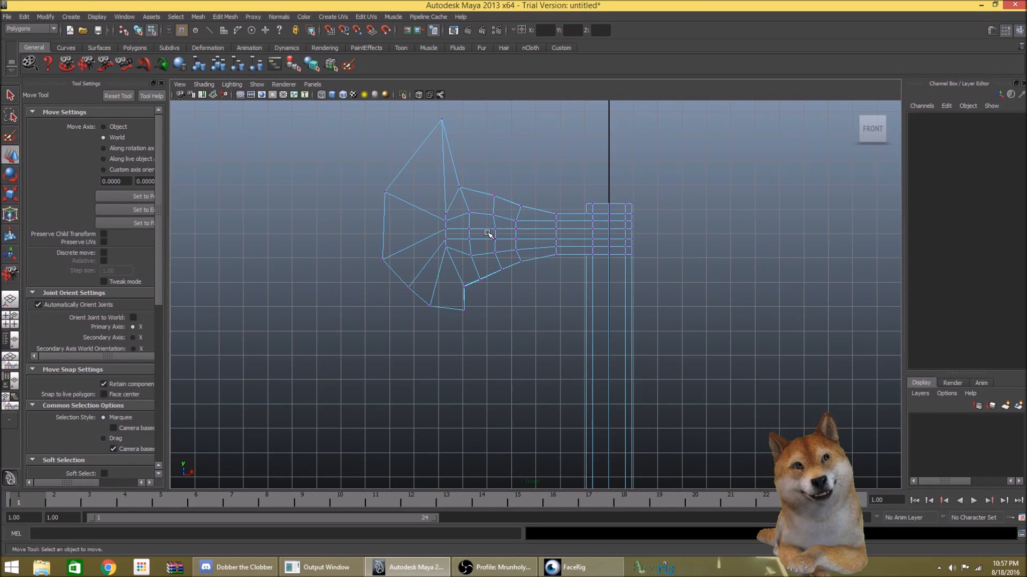
- Spread the two middle vertices of both loops nearest the blade slightly apart vertically to even out the rows
click(469, 240)
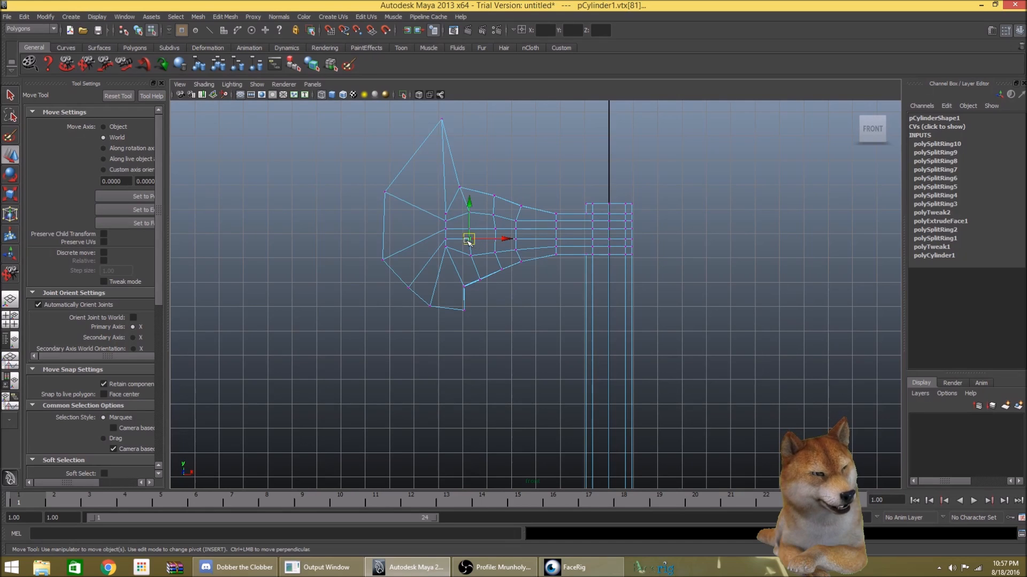
click(475, 237)
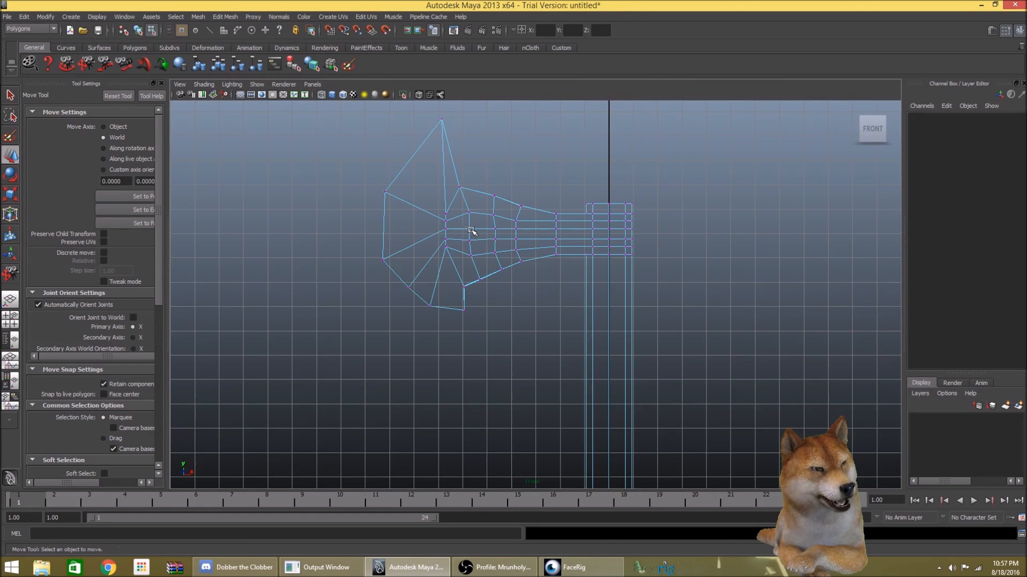
click(471, 230)
click(496, 240)
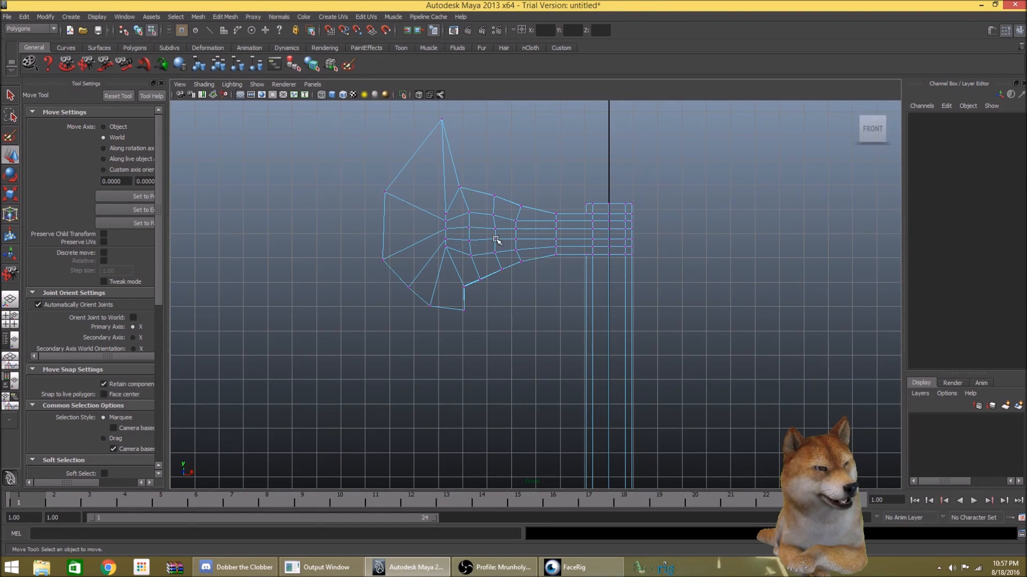
click(496, 240)
click(522, 284)
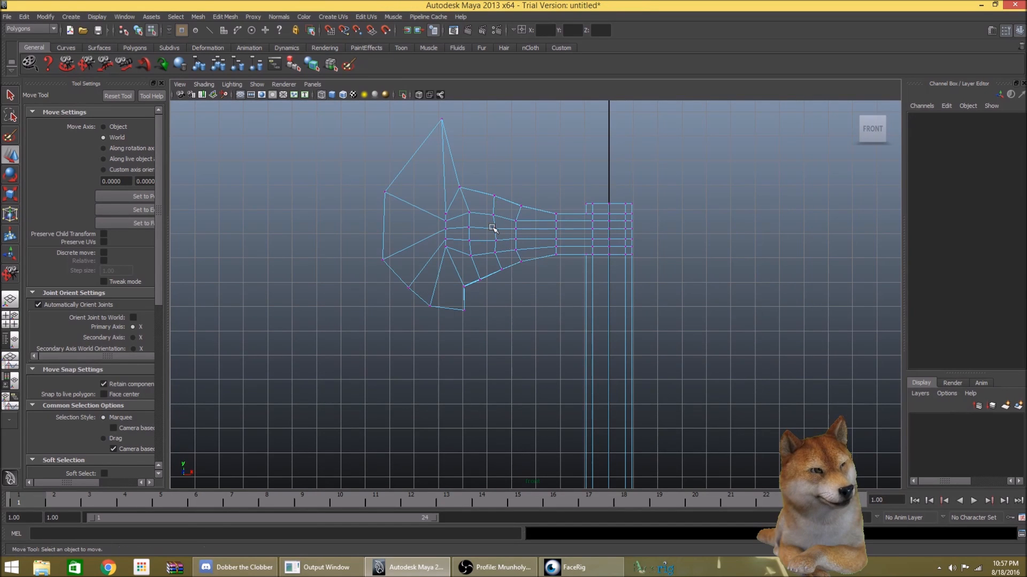
click(495, 229)
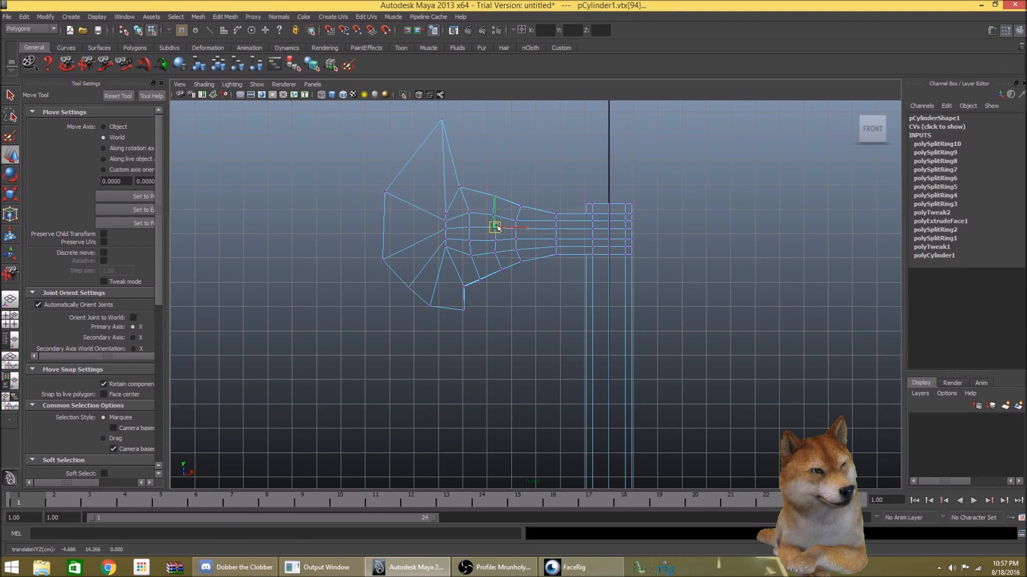
- Adjust the middle vertices of the third loop behind the blade, nudging the lower one slightly down
click(525, 301)
click(518, 241)
drag(516, 239, 516, 241)
click(561, 294)
click(517, 229)
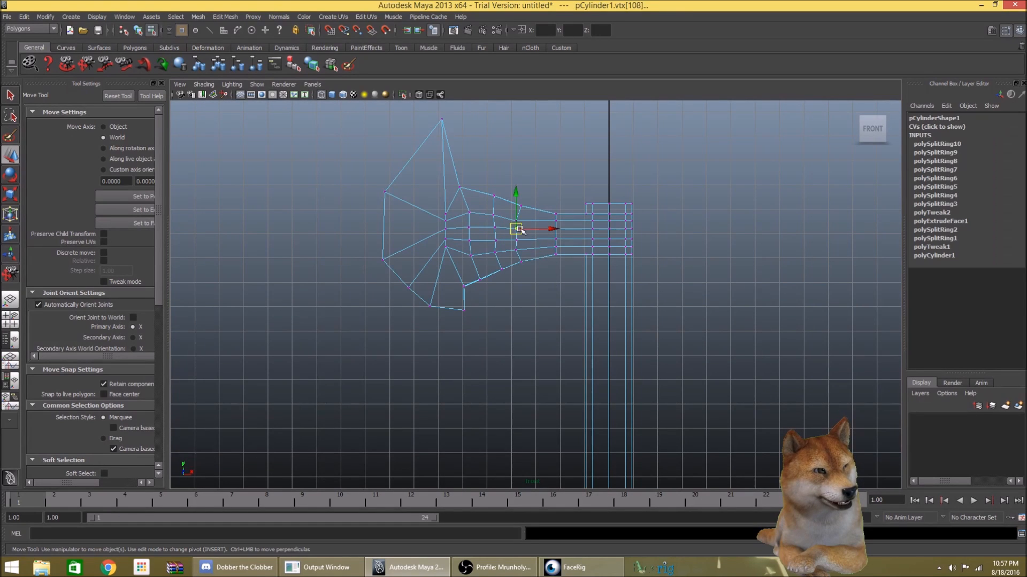
click(546, 294)
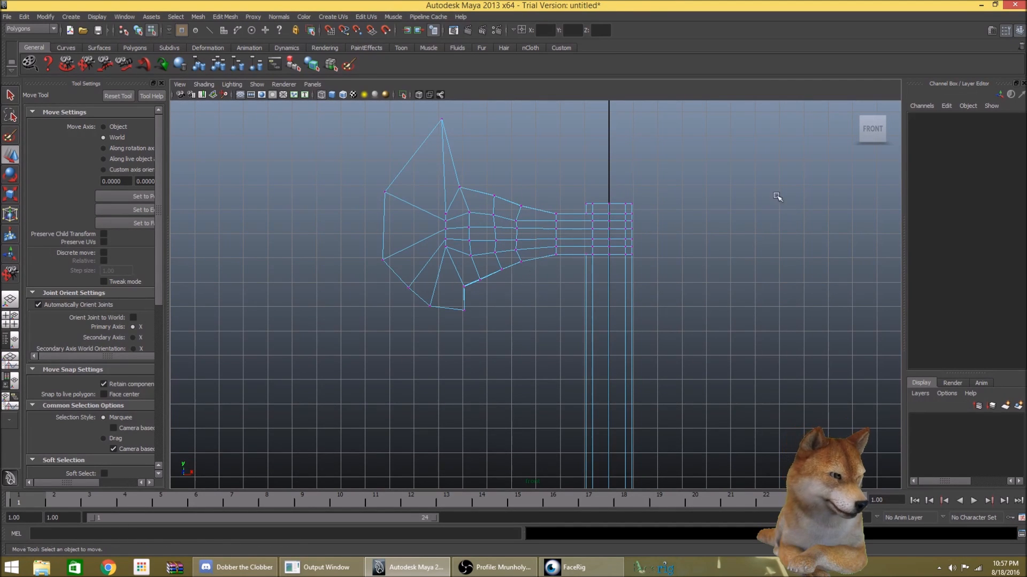
- Raise the lower-edge vertices behind the blade and pull the nearest one inward so the blade's lower corner forms a hooked tip
click(465, 287)
drag(464, 286, 487, 284)
click(482, 287)
drag(481, 280, 480, 272)
click(539, 325)
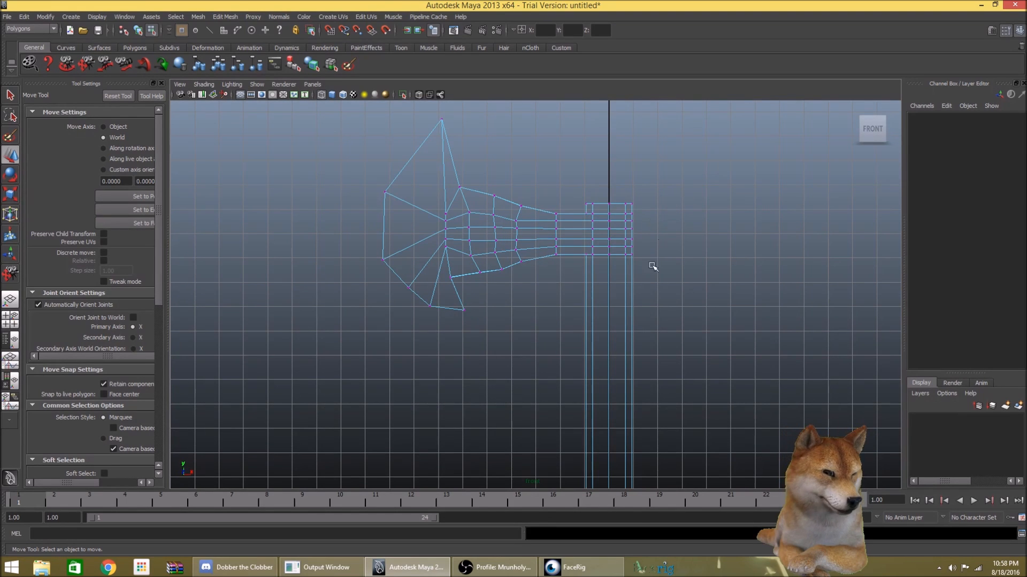
- In the perspective view, select all axe-head vertices beyond the post and move them closer to it along X
click(10, 97)
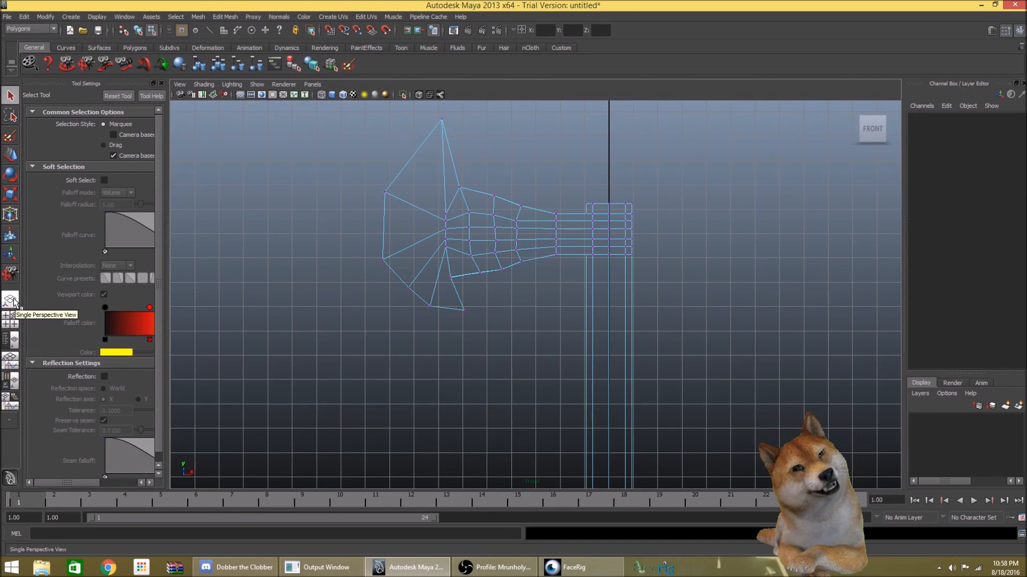
click(11, 303)
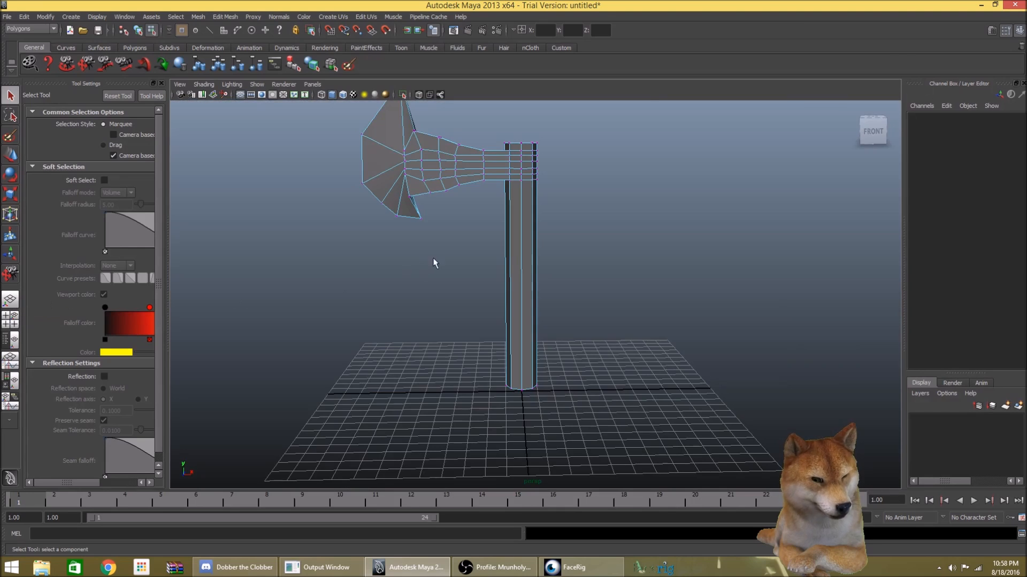
alt+drag(651, 211, 622, 199)
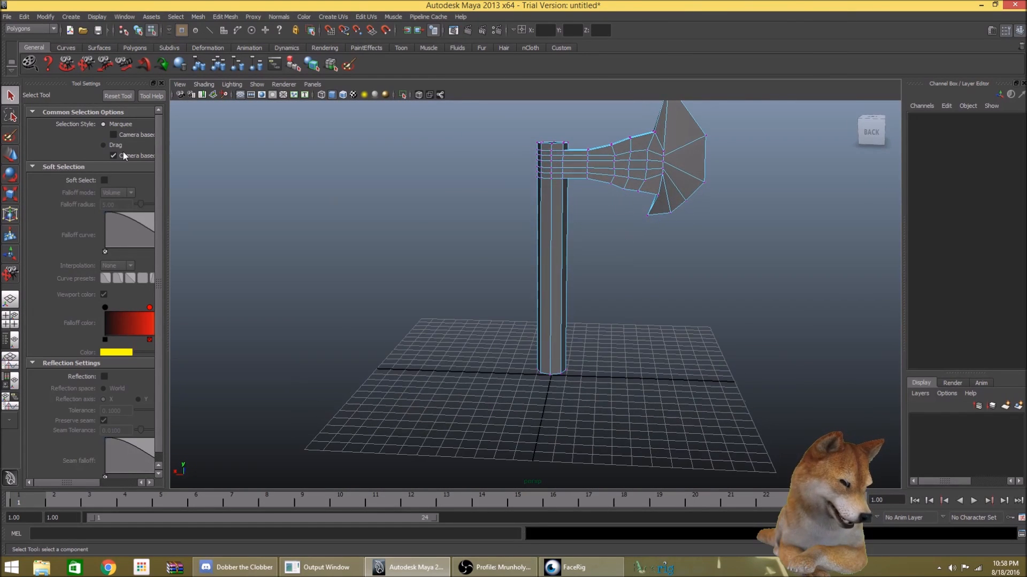
scroll(784, 213, down, 5)
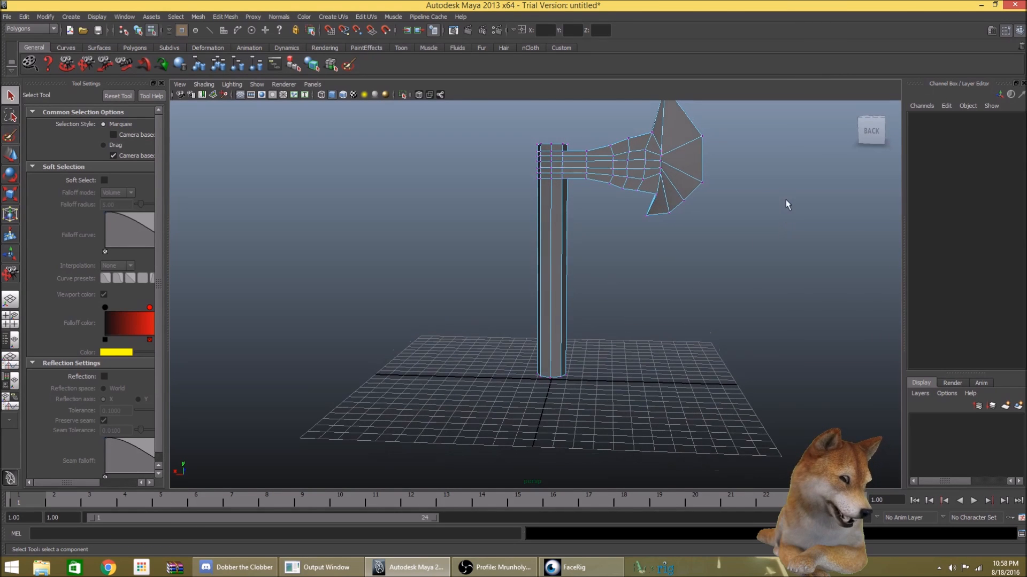
drag(563, 153, 566, 145)
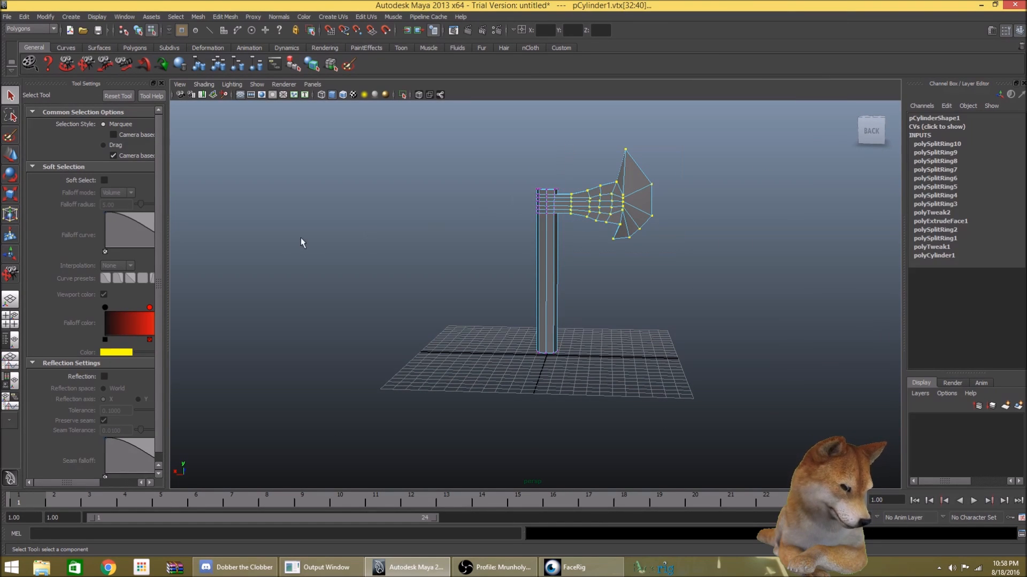
click(10, 156)
drag(582, 196, 569, 196)
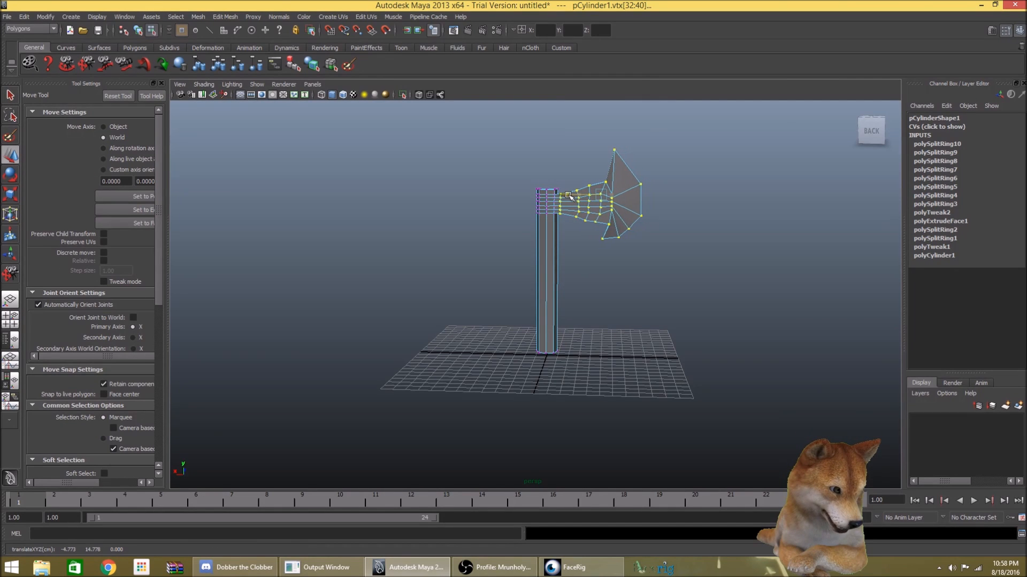
- Select the axe-head vertices and scale them thinner so the head tapers toward the cutting edge
click(764, 200)
alt+drag(765, 200, 779, 181)
mouse_move(669, 275)
alt+mouse_down()
mouse_move(584, 193)
mouse_move(672, 266)
alt+mouse_up()
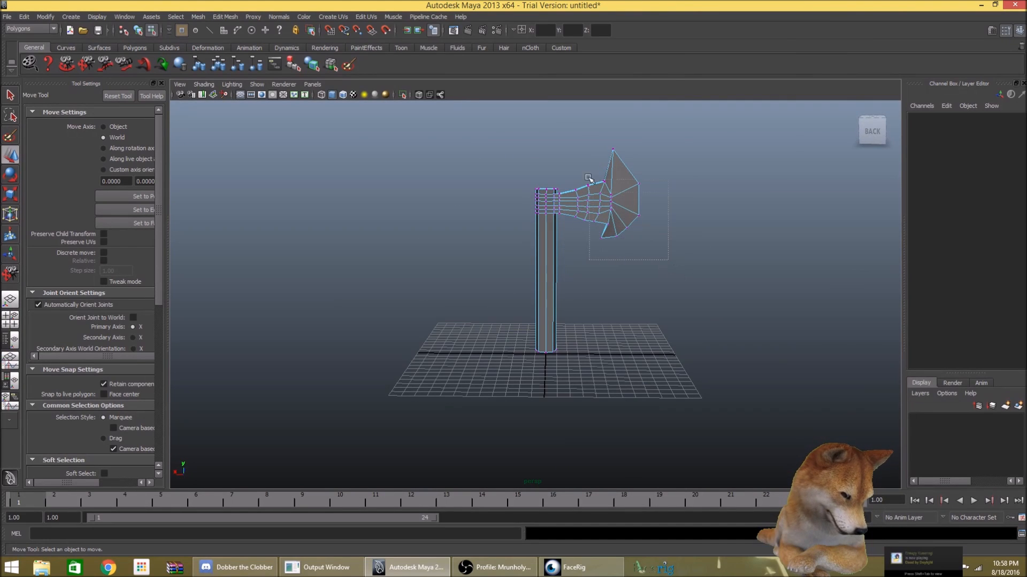
drag(561, 149, 559, 150)
alt+drag(717, 247, 224, 208)
click(10, 196)
alt+drag(344, 279, 646, 324)
drag(604, 298, 577, 296)
click(628, 275)
alt+drag(628, 274, 671, 284)
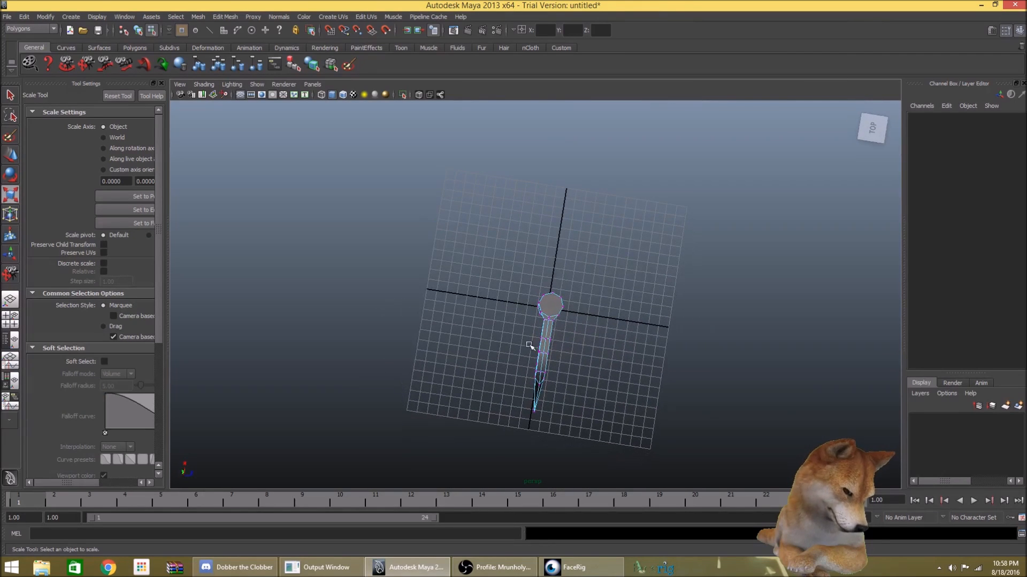
alt+drag(629, 355, 512, 245)
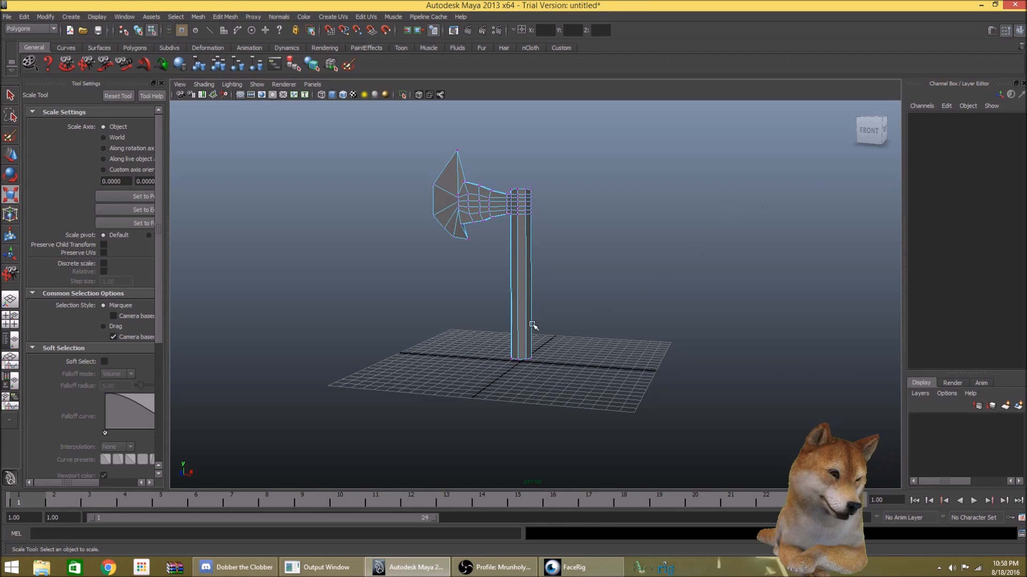
- Shorten the handle by raising its bottom ring of vertices to about Y 4.93
click(10, 96)
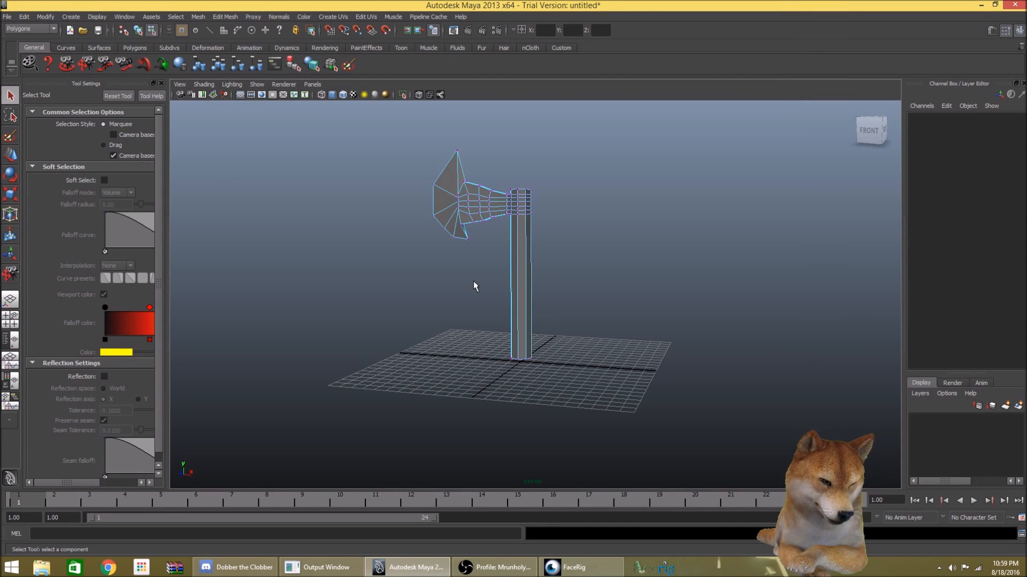
alt+drag(567, 357, 589, 362)
scroll(588, 362, up, 5)
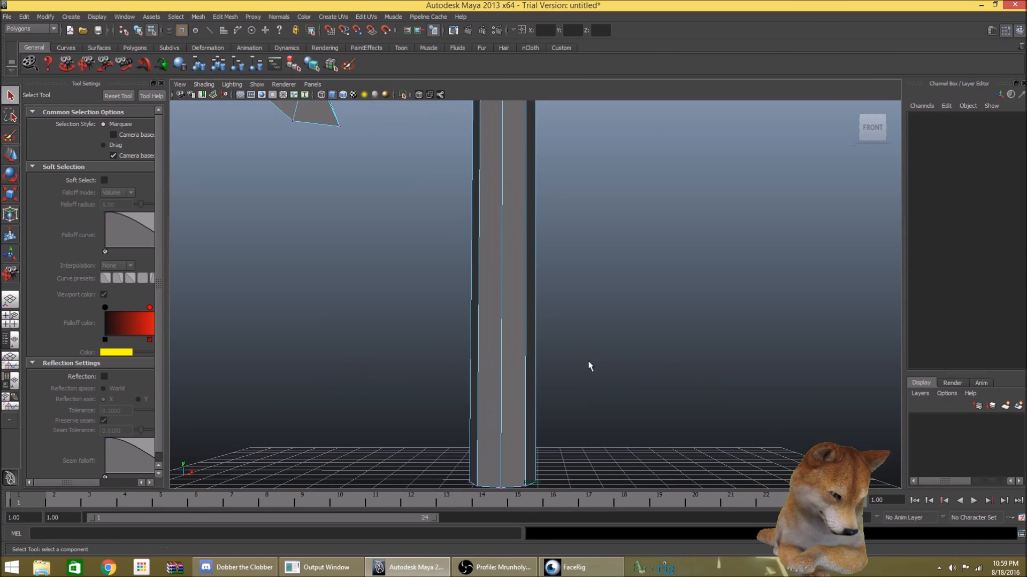
drag(586, 449, 454, 484)
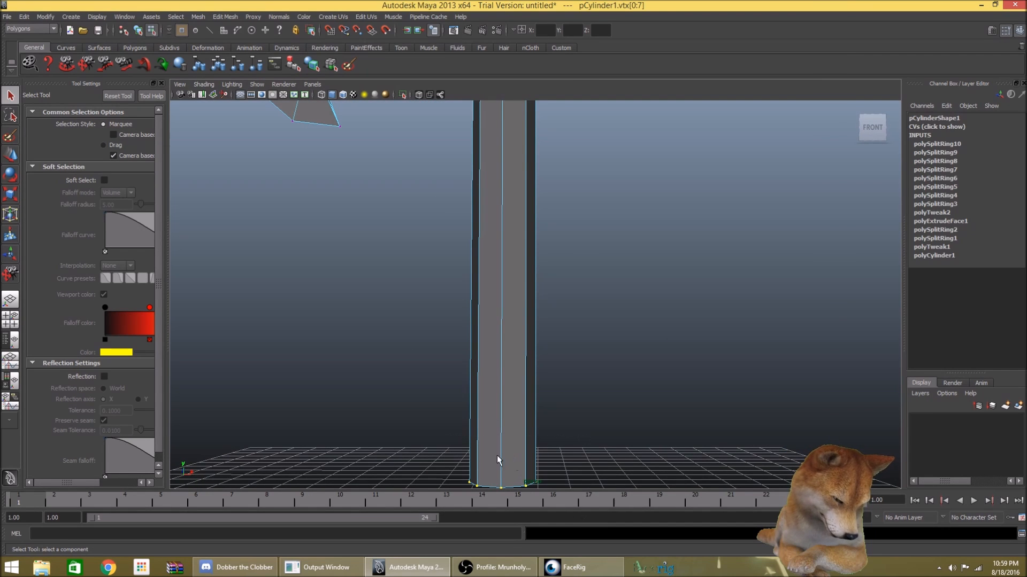
key(w)
drag(500, 448, 507, 288)
click(672, 366)
- Extrude the handle's bottom face, scale it smaller and move it down to about Y 4.67 to form a bevel
scroll(630, 357, up, 4)
mouse_move(615, 367)
alt+mouse_down()
mouse_move(625, 344)
mouse_move(624, 353)
alt+mouse_up()
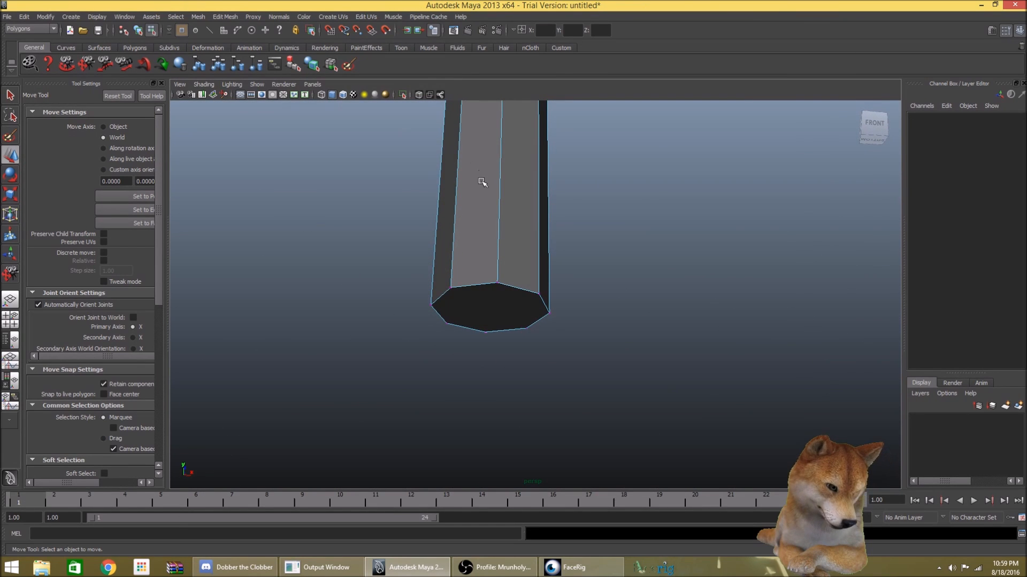
right_drag(488, 206, 490, 220)
click(517, 295)
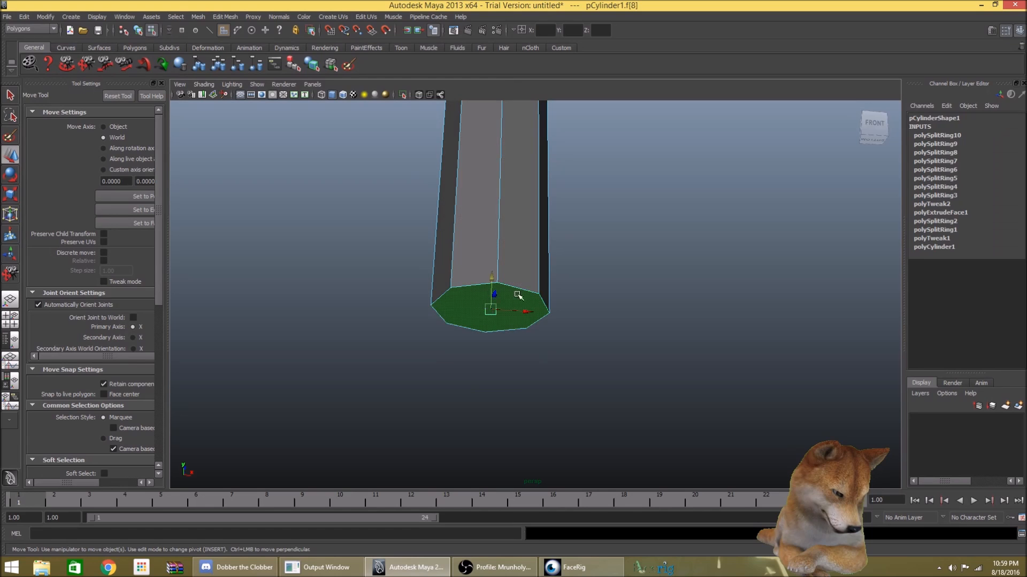
click(235, 16)
click(230, 36)
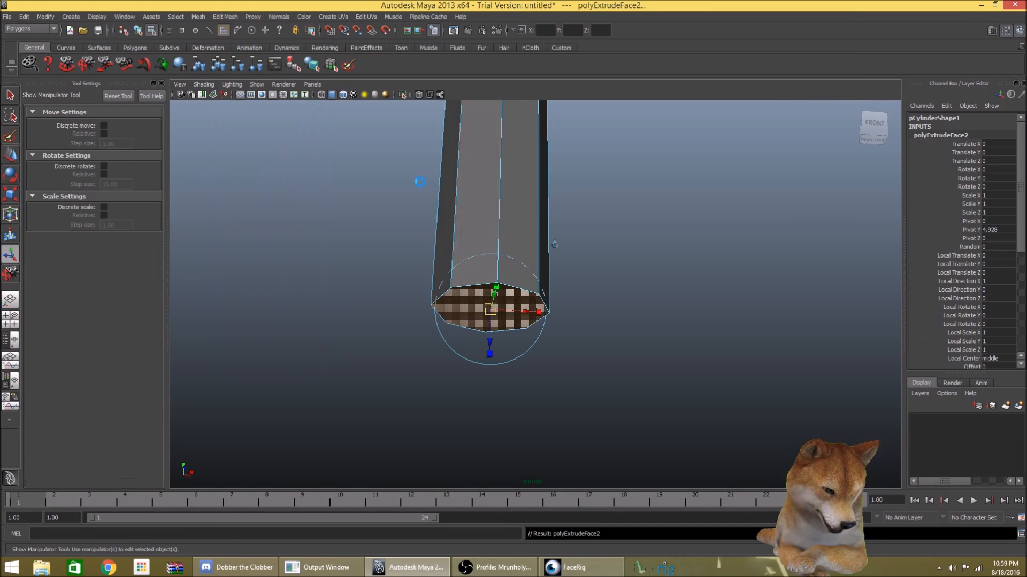
key(r)
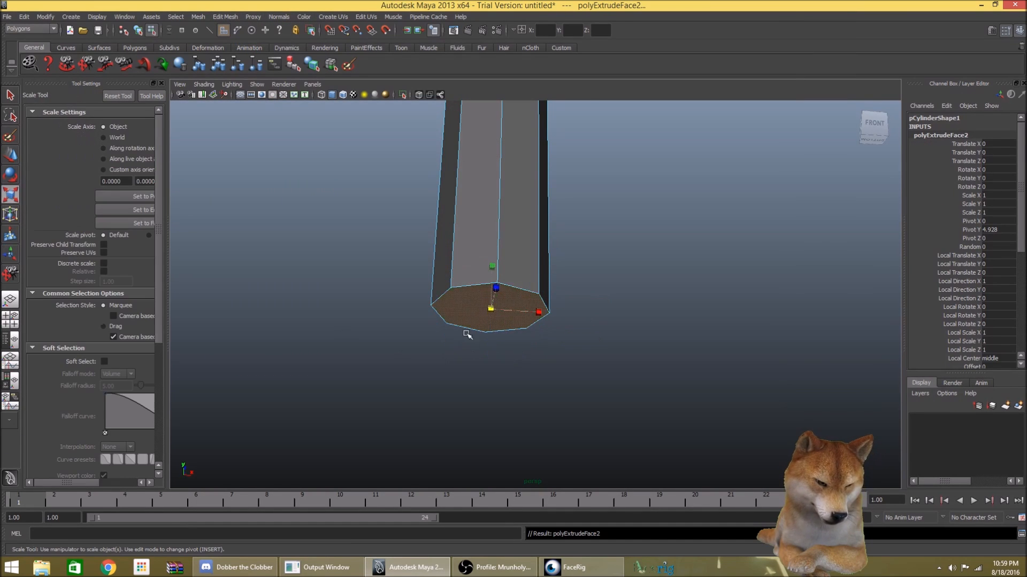
mouse_move(489, 311)
mouse_down()
mouse_move(461, 312)
mouse_move(500, 301)
mouse_move(500, 313)
mouse_up()
key(w)
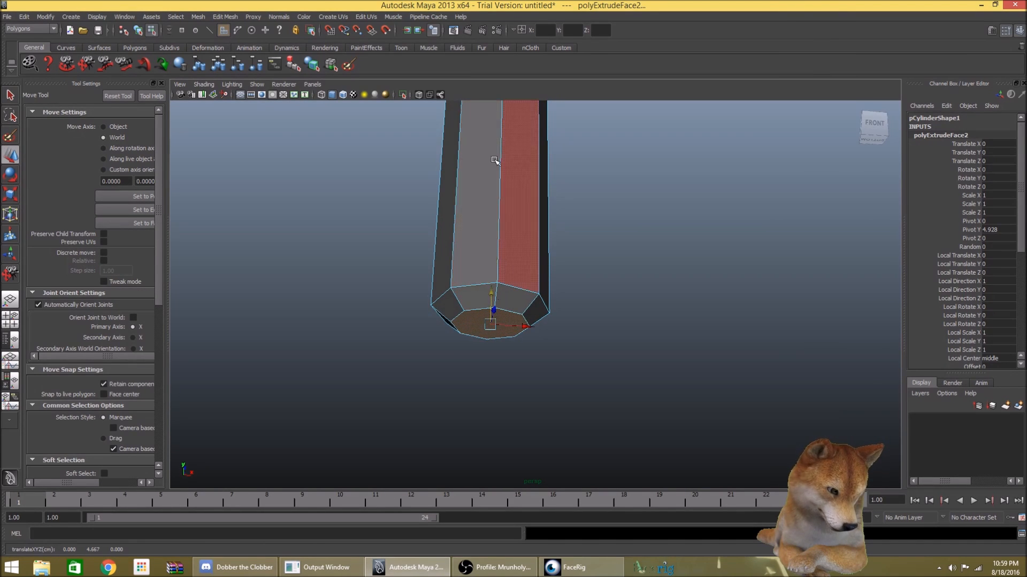
- Extrude the narrowed bottom face again, scale it wider and lower it to about Y 4.08 to flare the handle's end
click(217, 15)
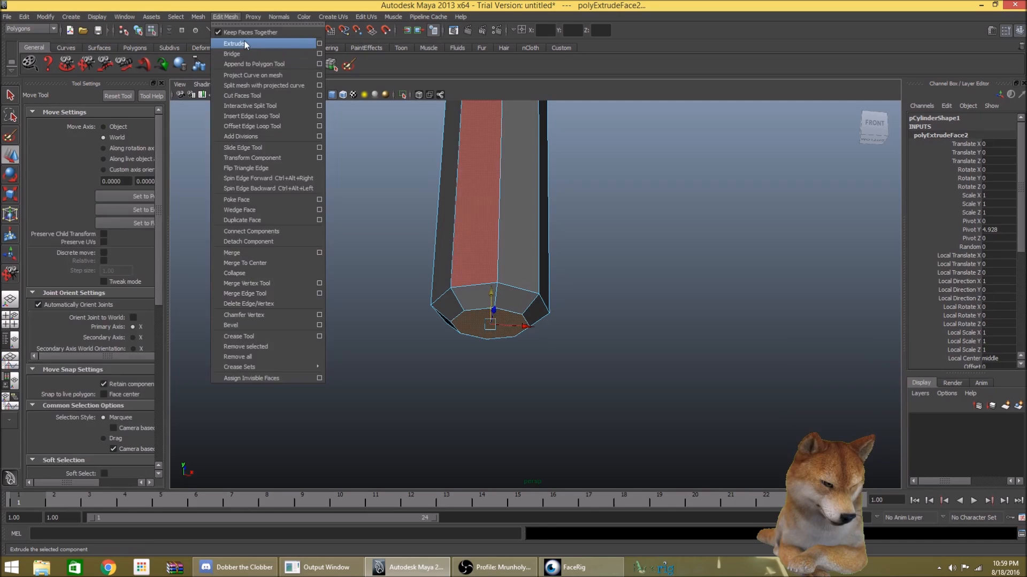
click(237, 42)
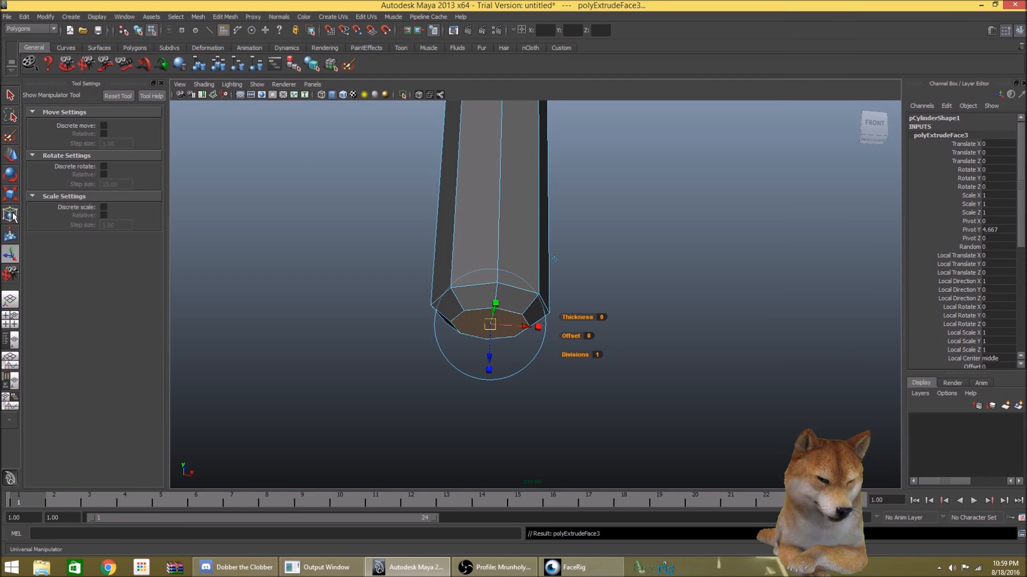
key(r)
mouse_move(492, 324)
mouse_down()
mouse_move(519, 329)
mouse_move(493, 303)
mouse_move(498, 330)
mouse_up()
click(10, 155)
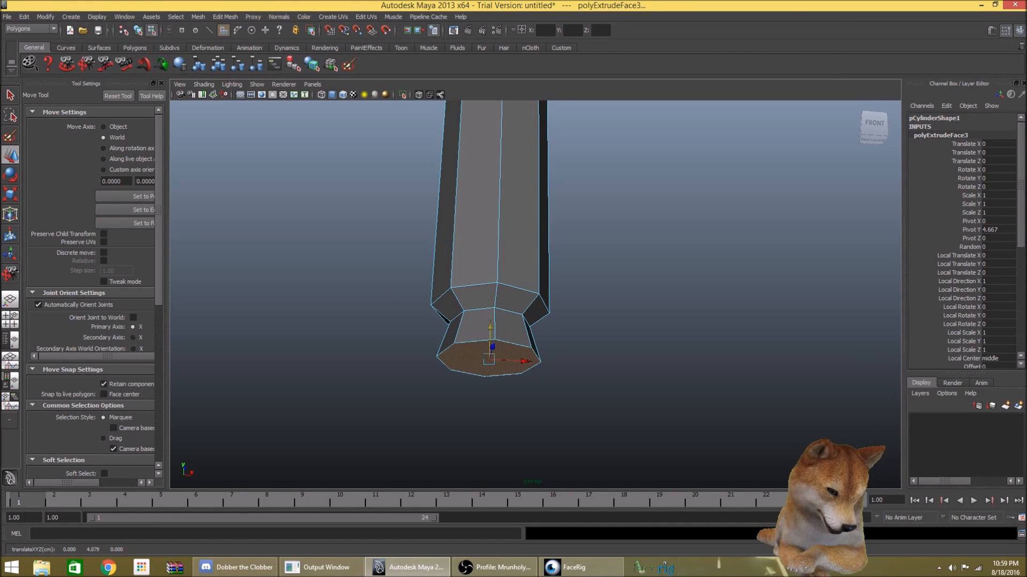
- Extrude the flared bottom face of the handle about 0.64 units straight down
click(225, 17)
click(235, 43)
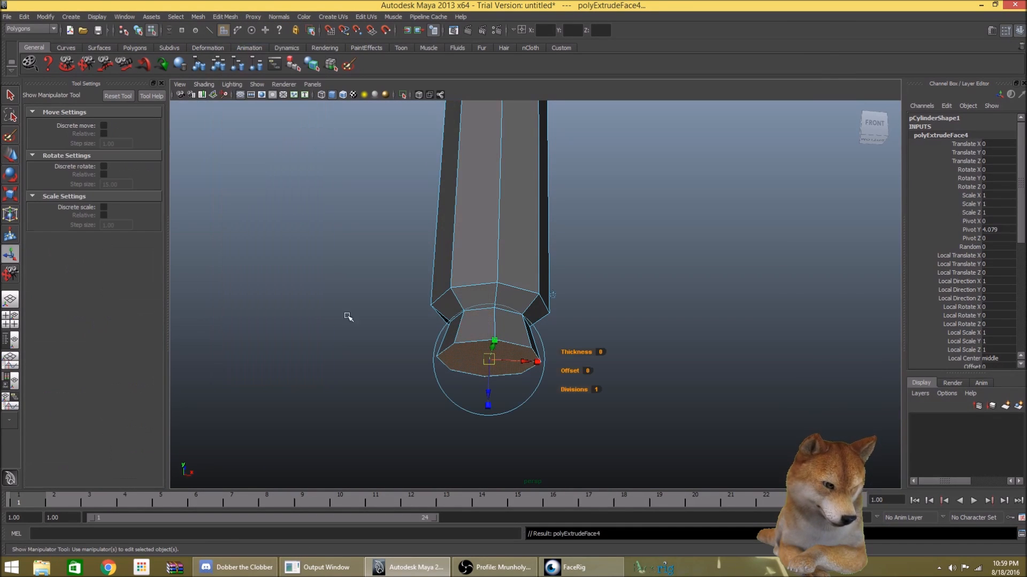
drag(490, 392, 487, 429)
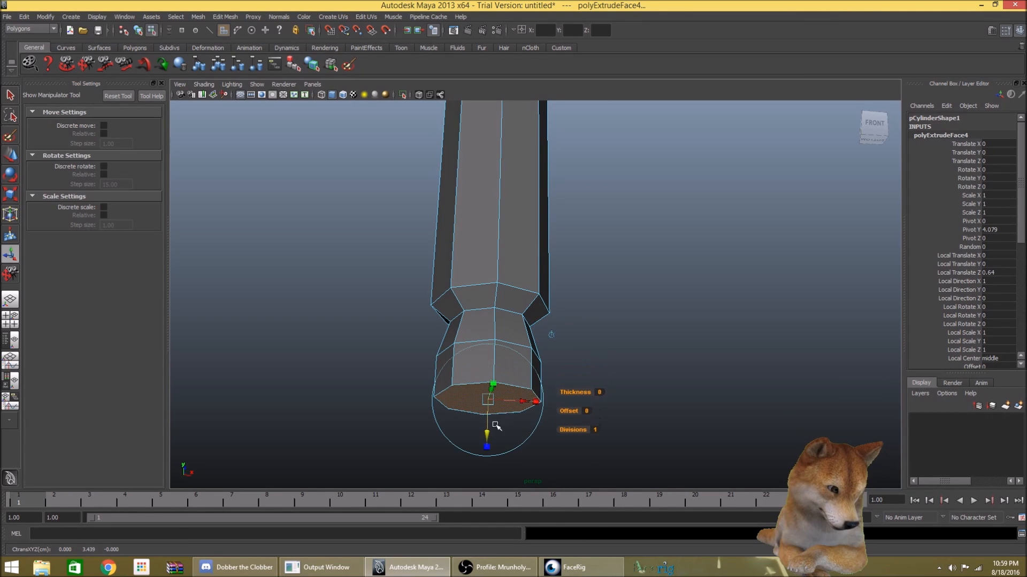
click(678, 332)
alt+drag(679, 333, 650, 353)
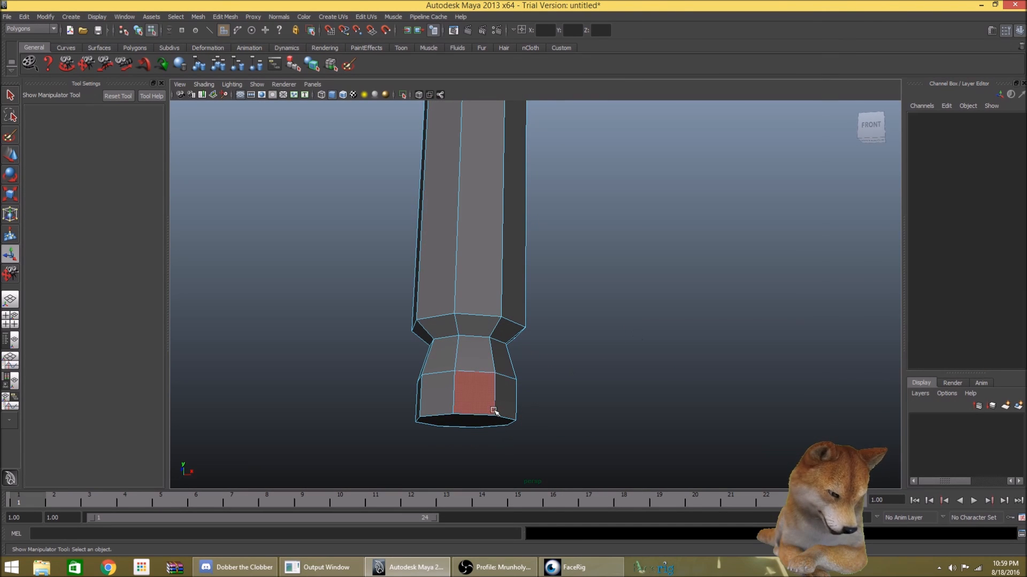
- Select the bottom ring of vertices on the handle and merge them into a single point to form a pointed pommel
right_drag(494, 373, 439, 373)
alt+drag(564, 427, 567, 433)
drag(542, 448, 374, 431)
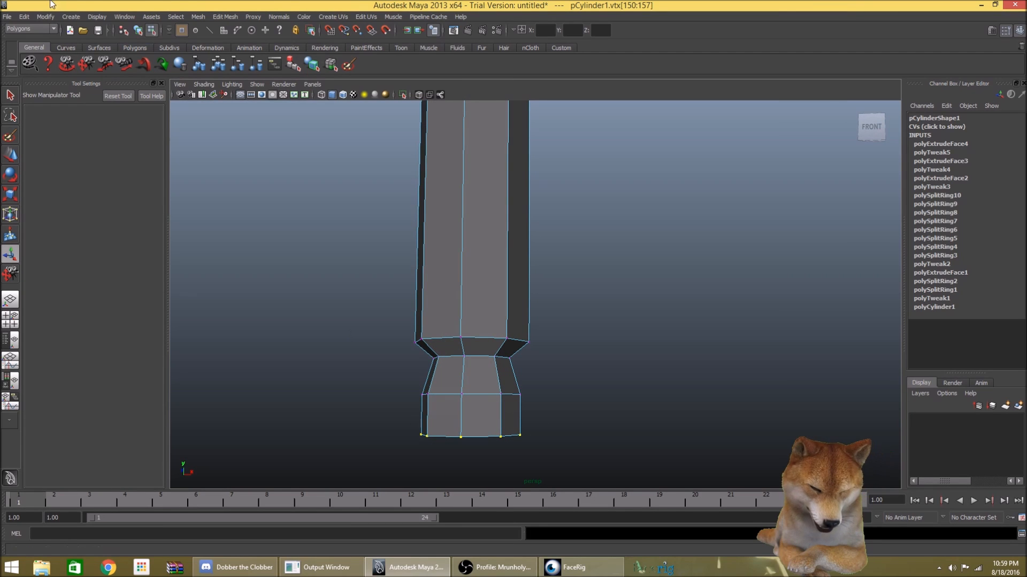
click(222, 16)
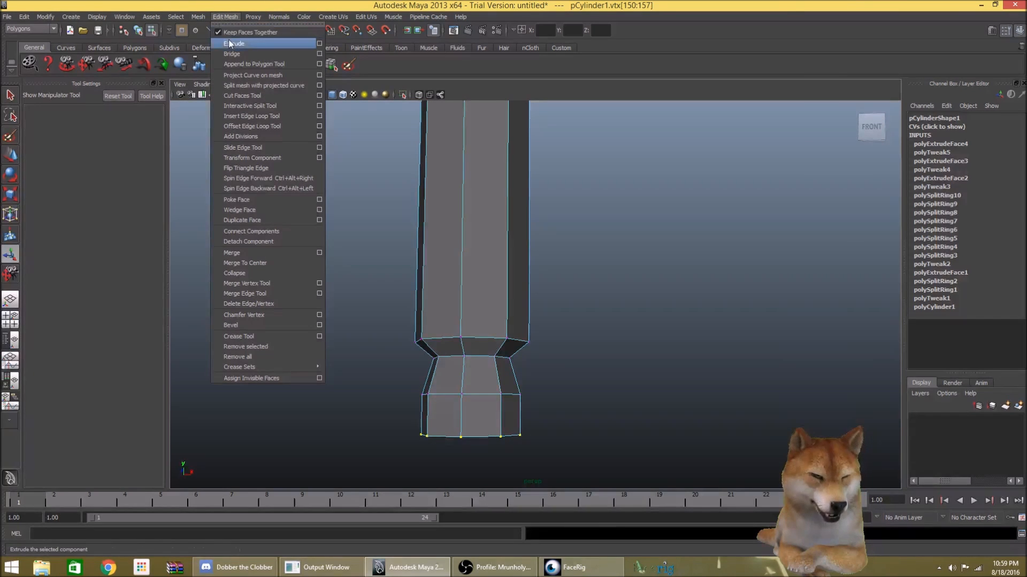
click(253, 250)
click(797, 263)
scroll(681, 229, down, 10)
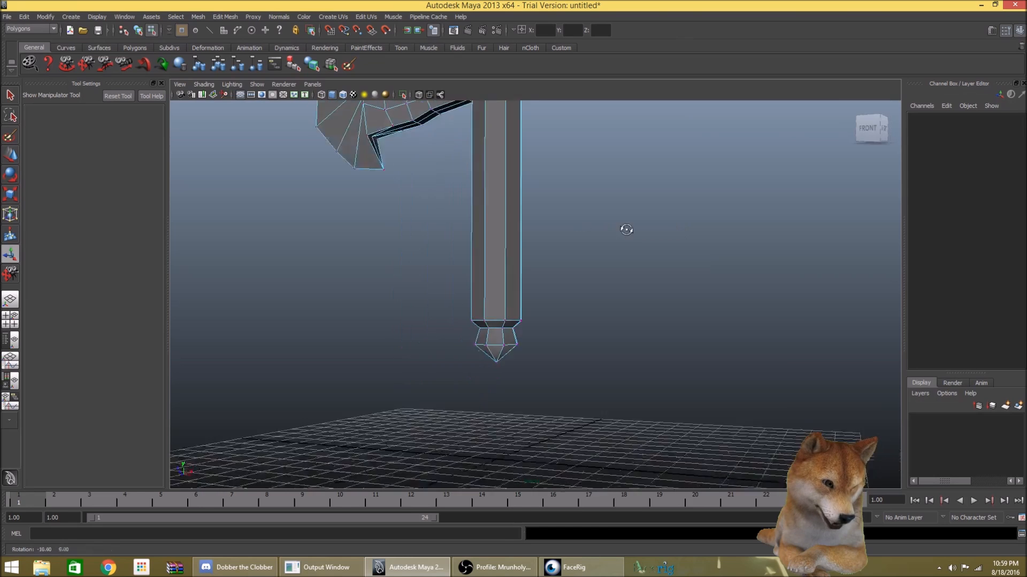
- Insert three edge loops around the handle, spaced along its length between the axe head and the pommel
scroll(650, 230, down, 3)
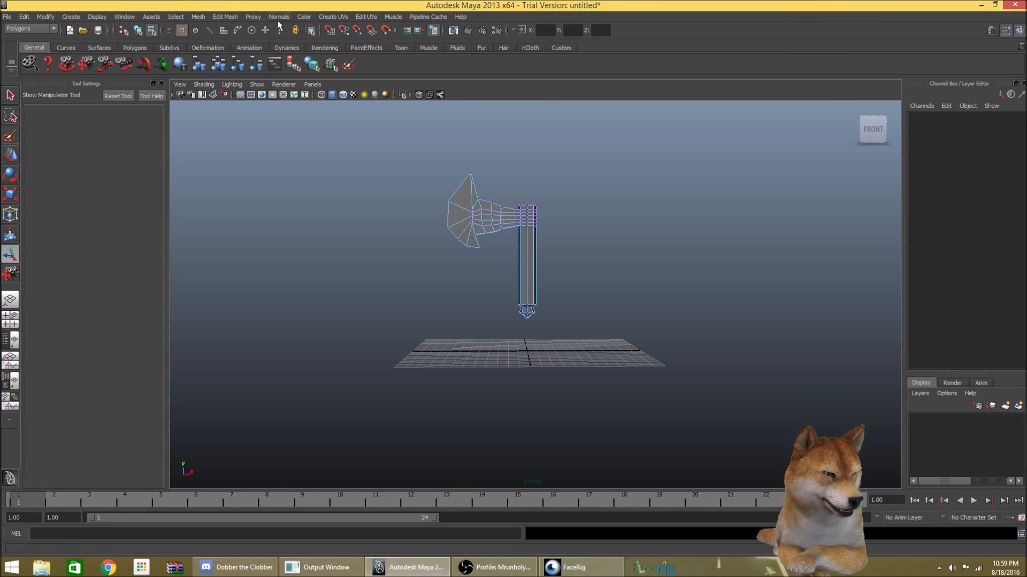
click(225, 17)
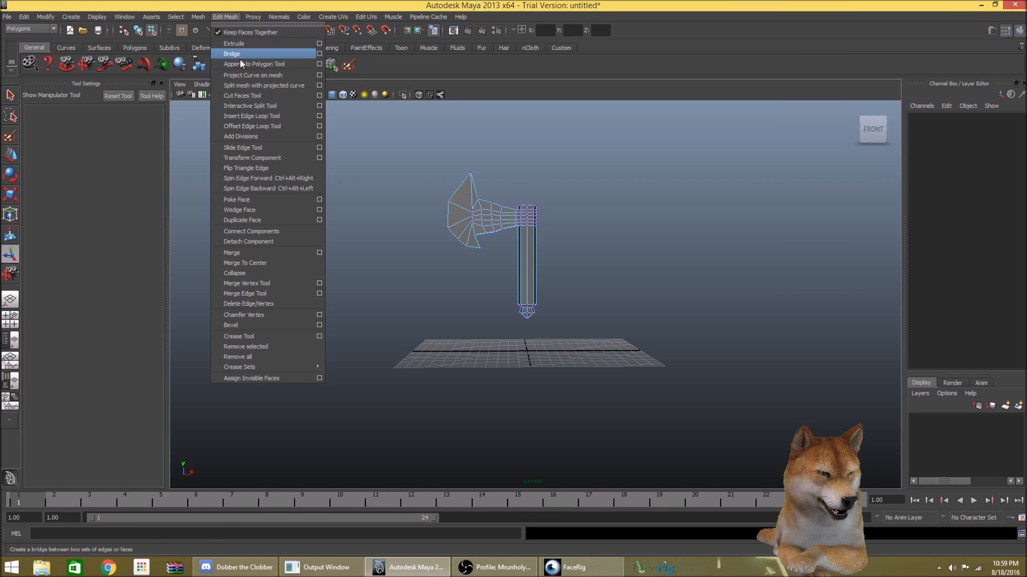
click(257, 114)
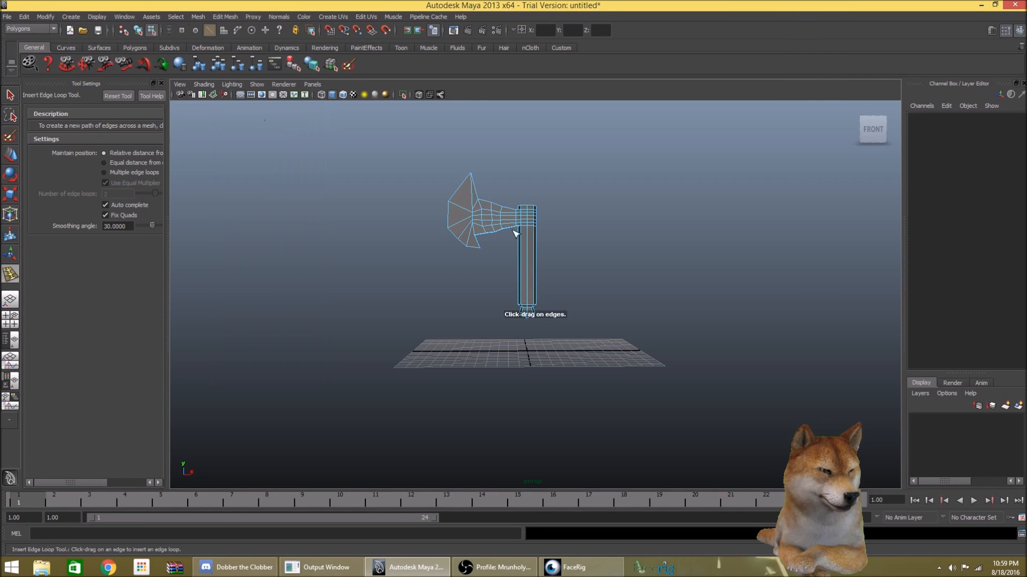
click(531, 262)
click(529, 246)
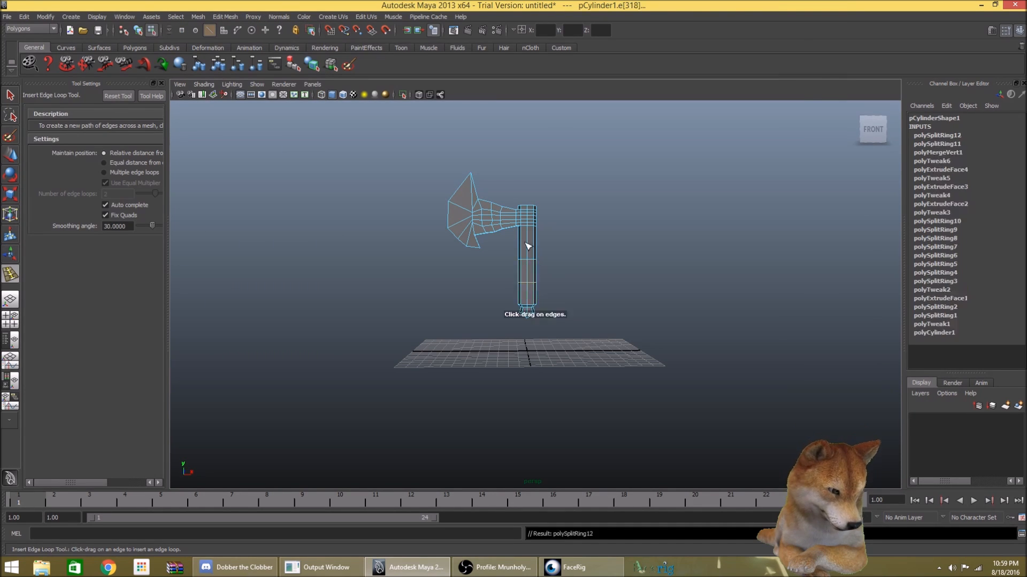
click(529, 244)
click(10, 95)
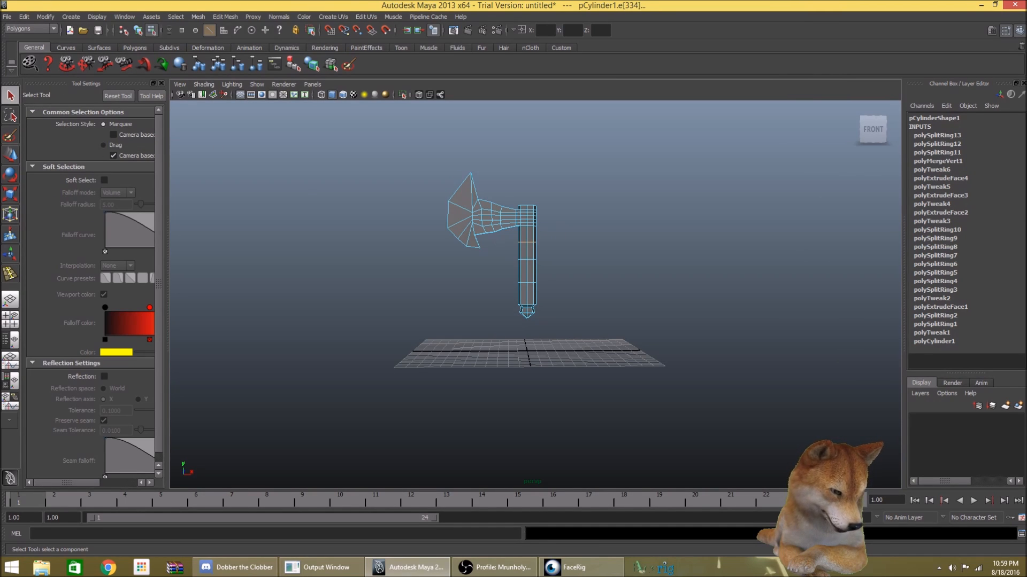
- Move the handle's upper new edge loop away from the blade to about X 0.17 and the middle one to about X 0.06
key(w)
drag(562, 245, 565, 245)
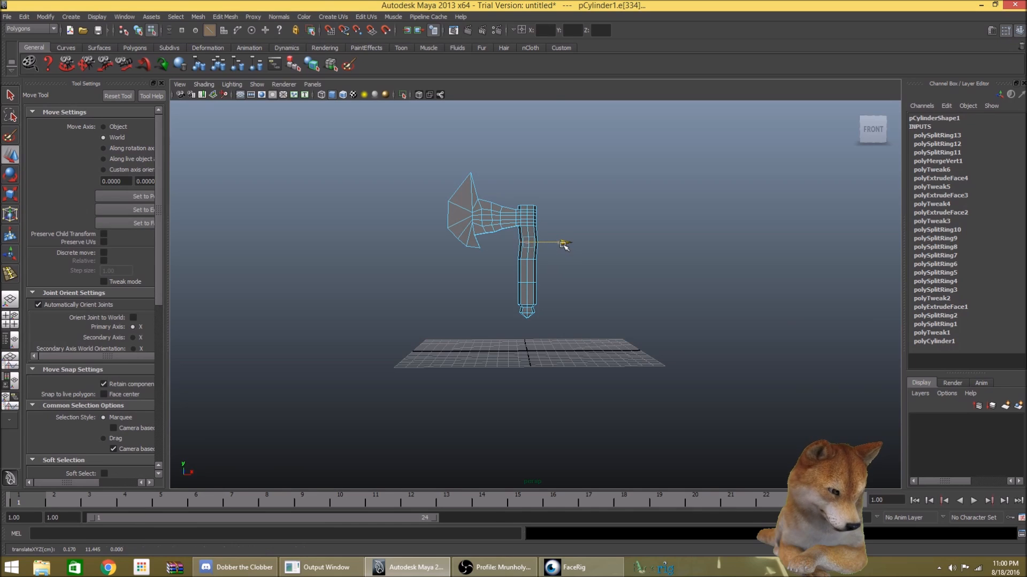
click(510, 257)
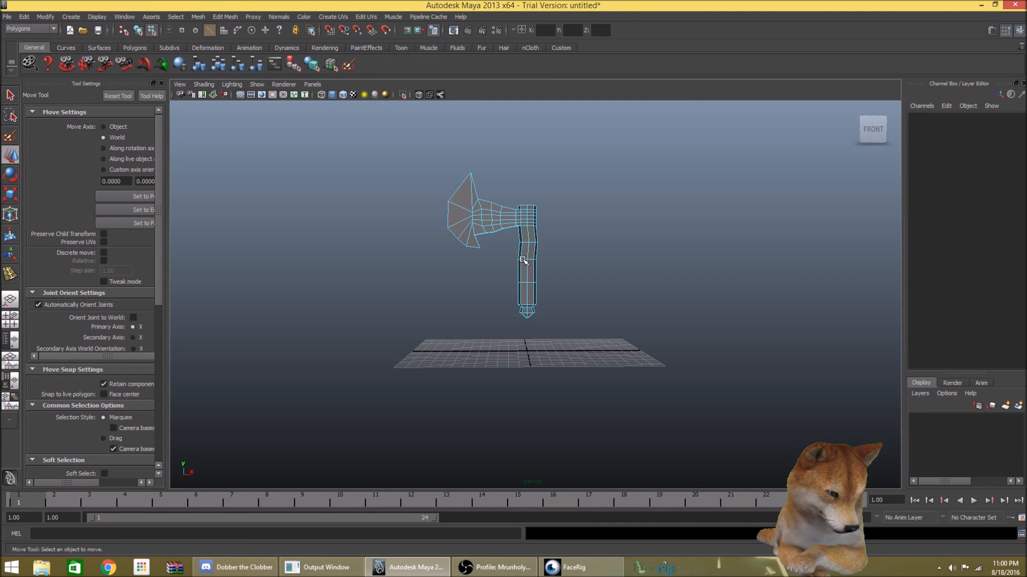
double_click(523, 260)
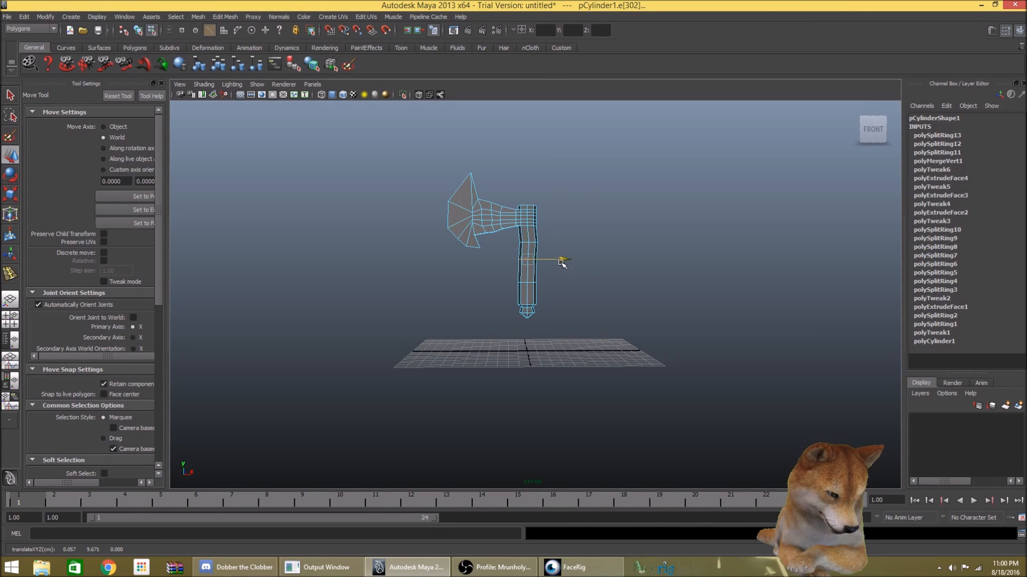
- Select the lowest new edge loop on the handle and shift it slightly toward the blade side to bend the handle
click(515, 275)
double_click(528, 283)
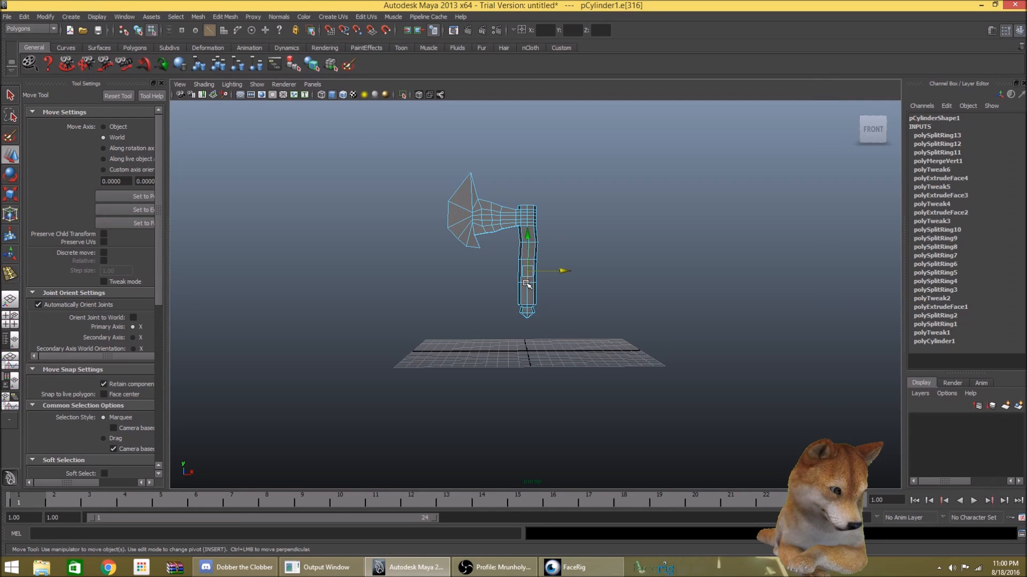
click(525, 284)
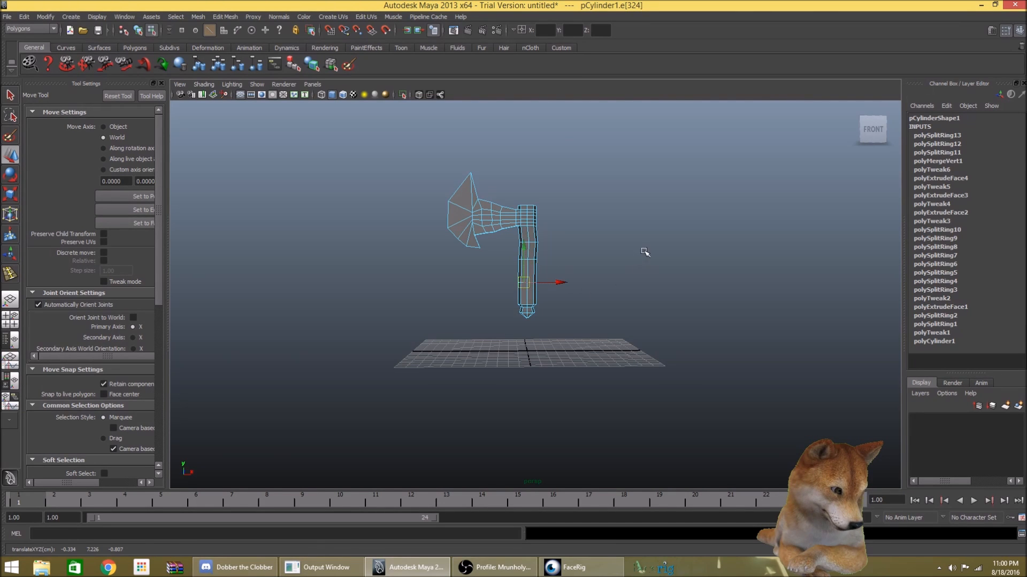
scroll(641, 258, up, 10)
click(615, 257)
double_click(486, 253)
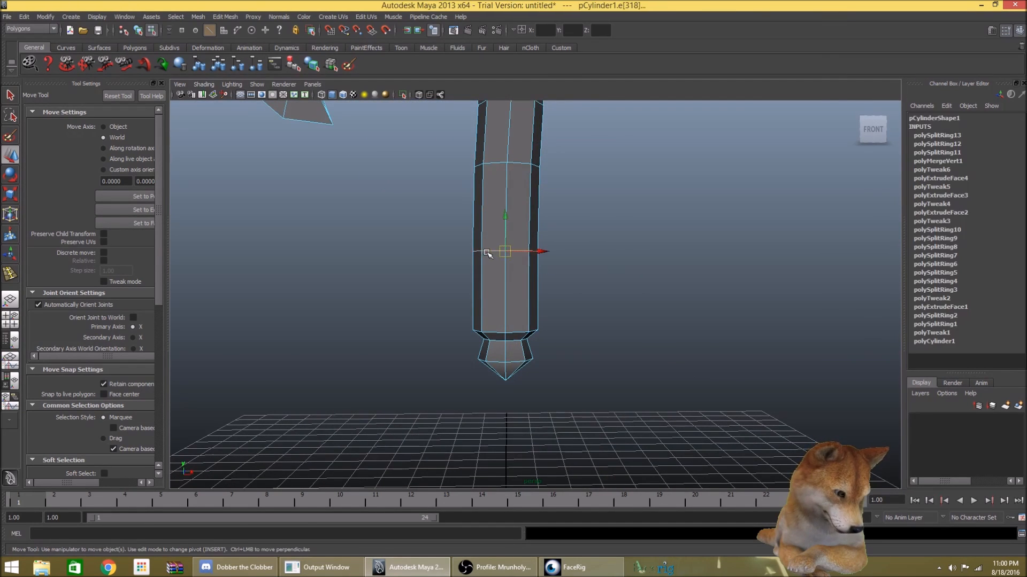
drag(544, 252, 539, 255)
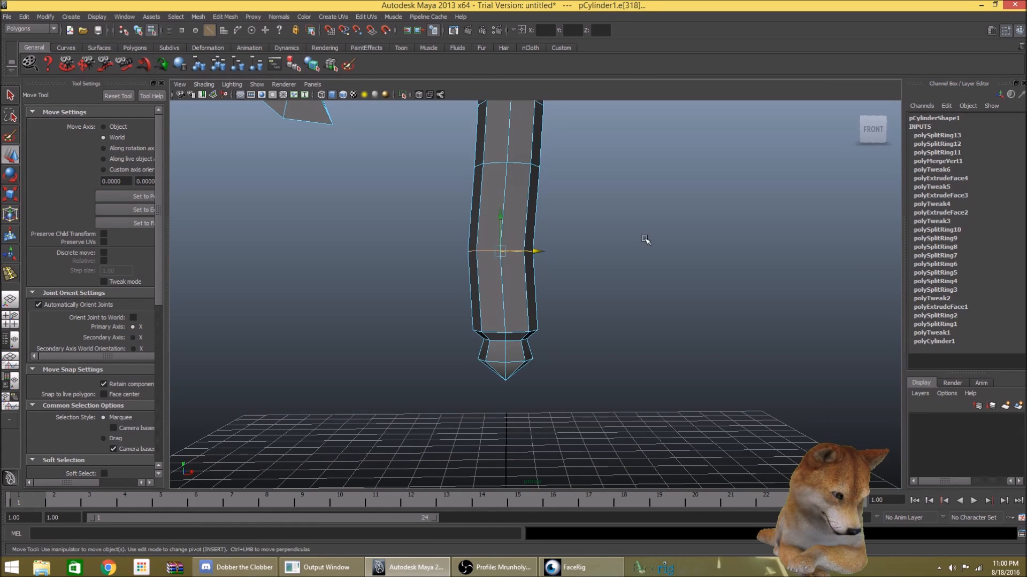
click(643, 237)
- Select the face on top of the handle and scale it smaller to taper the handle's upper end
scroll(634, 215, down, 5)
scroll(632, 214, down, 2)
alt+drag(615, 191, 527, 244)
click(526, 250)
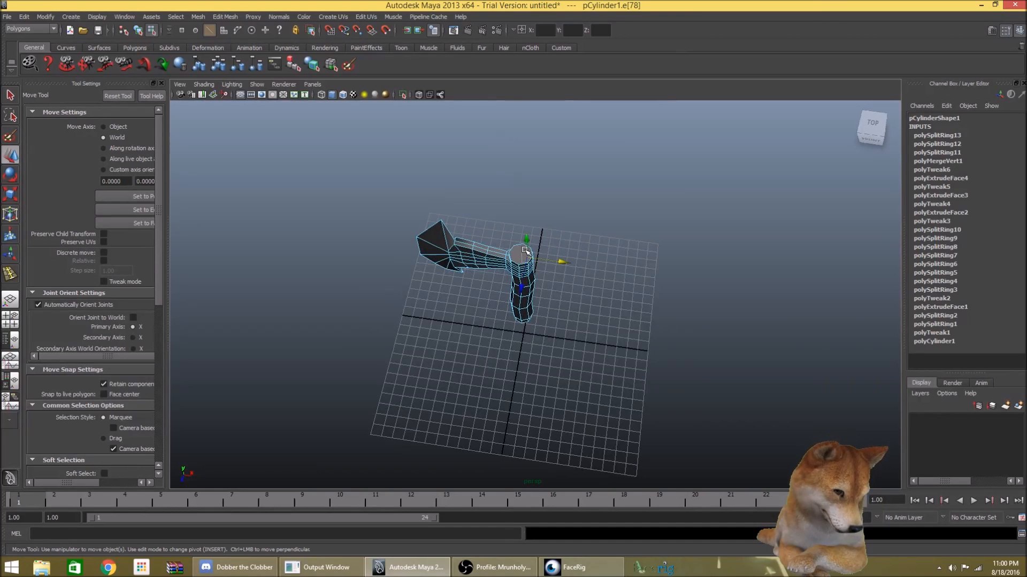
alt+drag(605, 236, 614, 223)
right_click(525, 244)
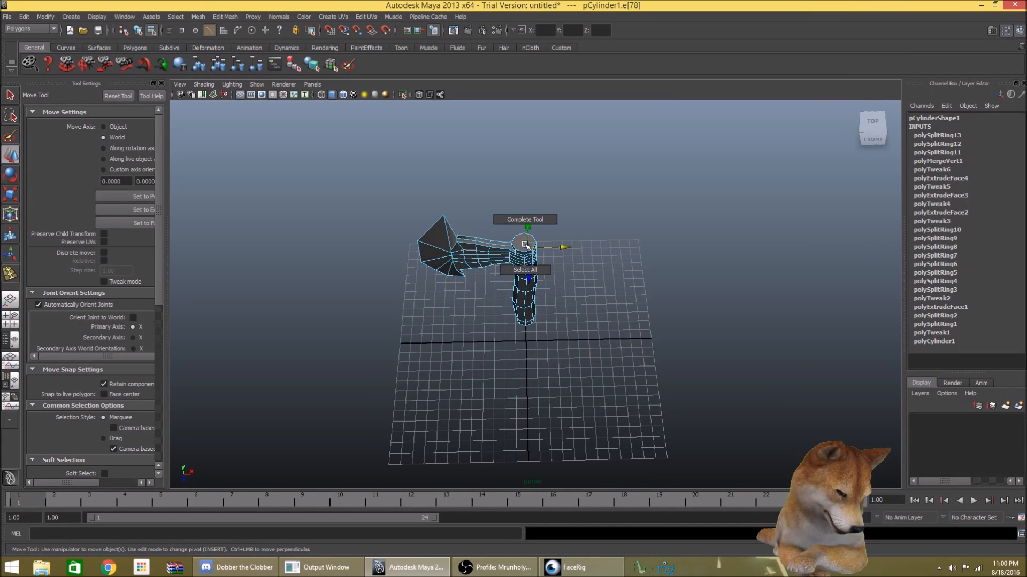
mouse_move(526, 245)
right_down()
mouse_move(525, 233)
mouse_move(525, 249)
right_up()
click(519, 240)
right_click(524, 246)
click(524, 269)
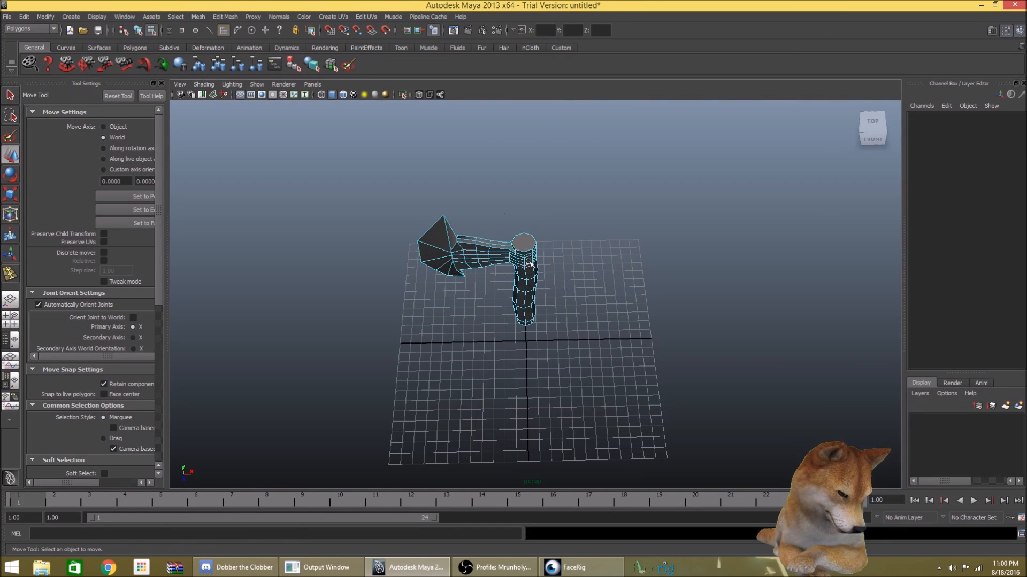
click(518, 241)
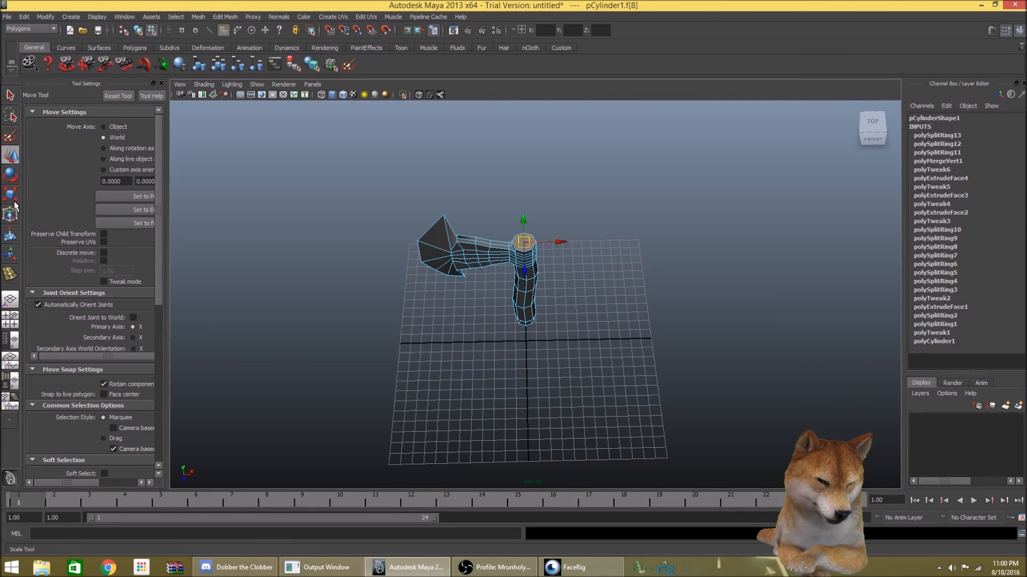
key(r)
drag(525, 245, 521, 243)
click(604, 235)
scroll(614, 202, up, 5)
alt+drag(605, 213, 419, 195)
scroll(604, 189, down, 4)
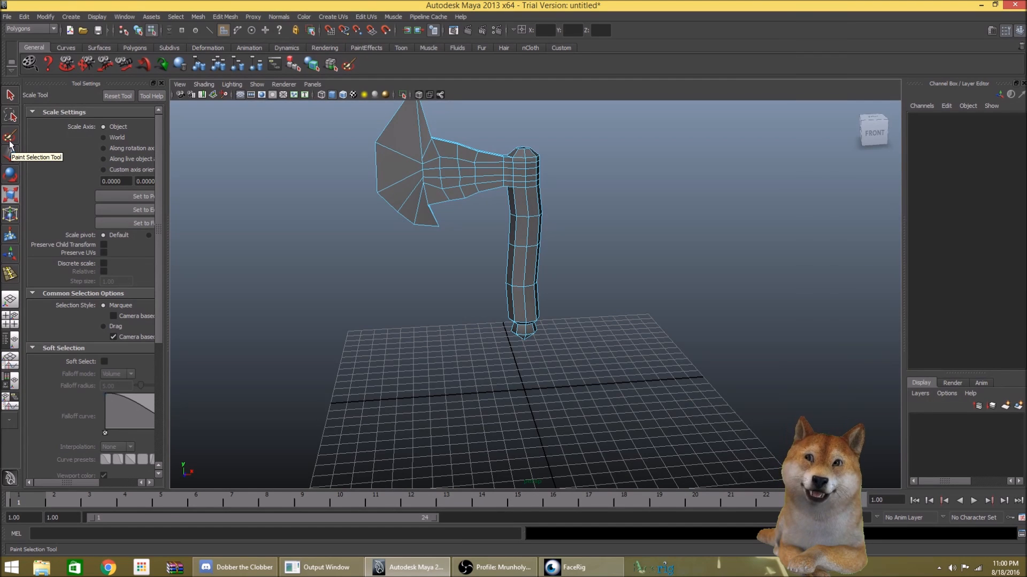
click(85, 66)
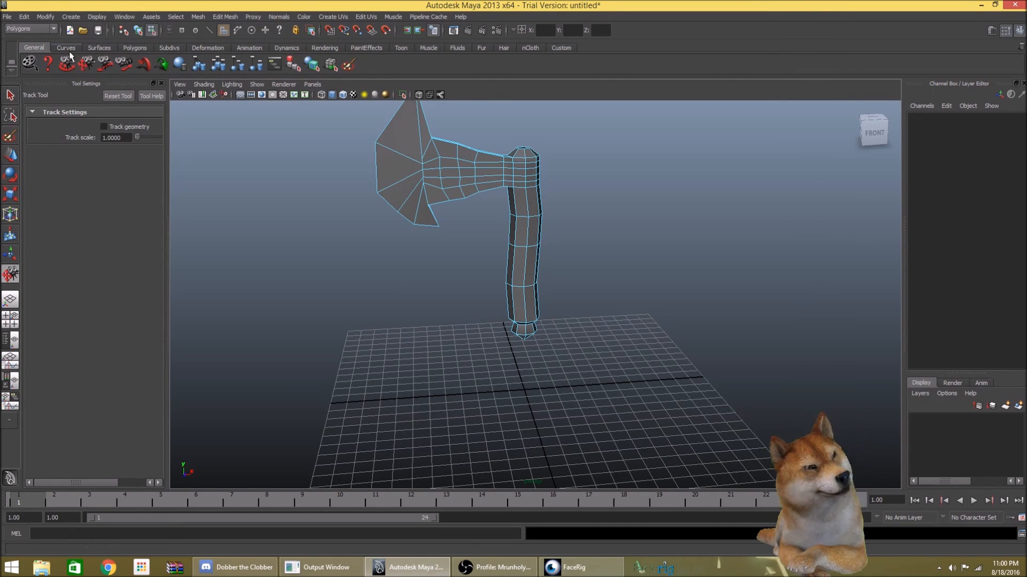
drag(435, 277, 456, 289)
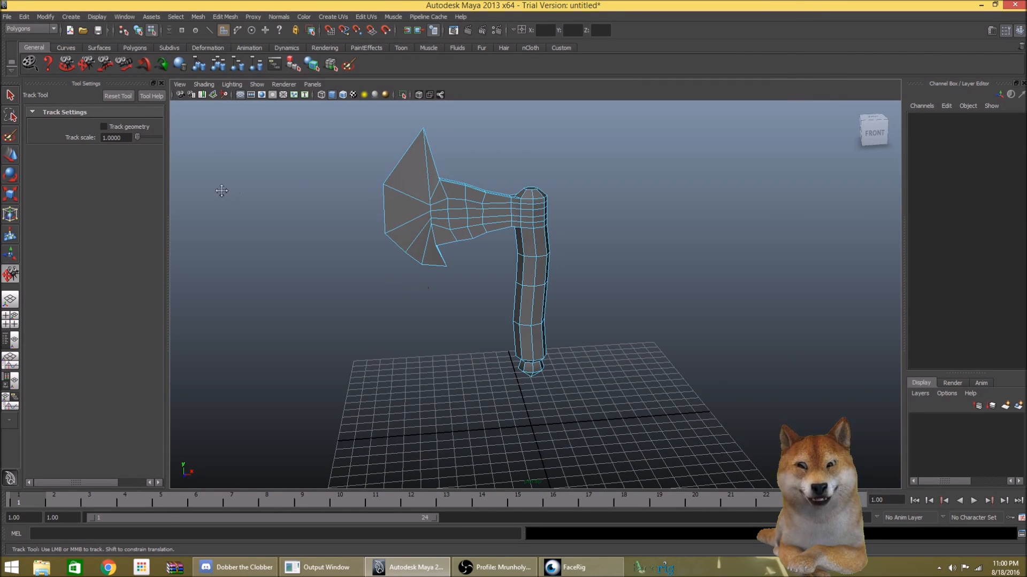
click(11, 95)
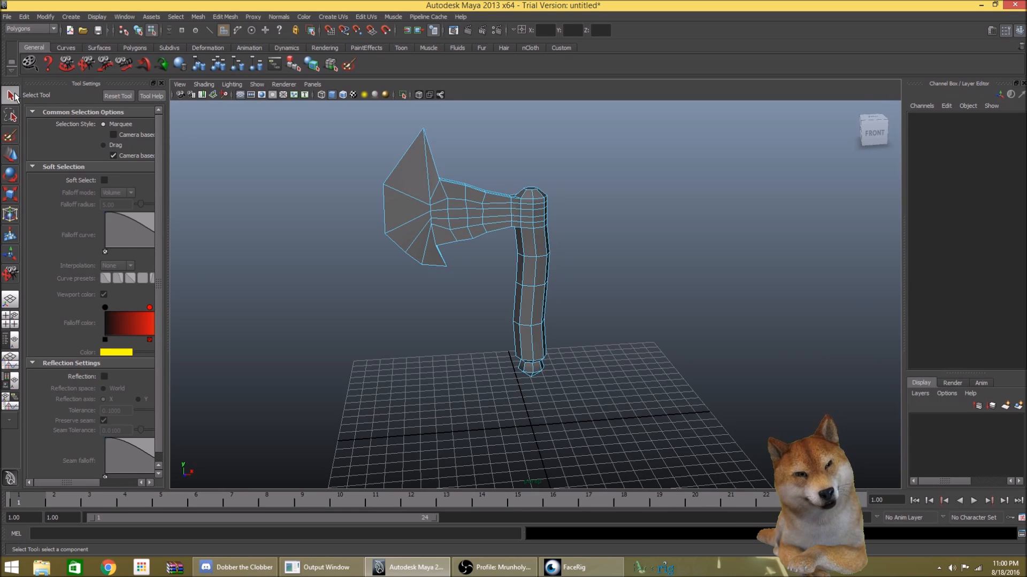